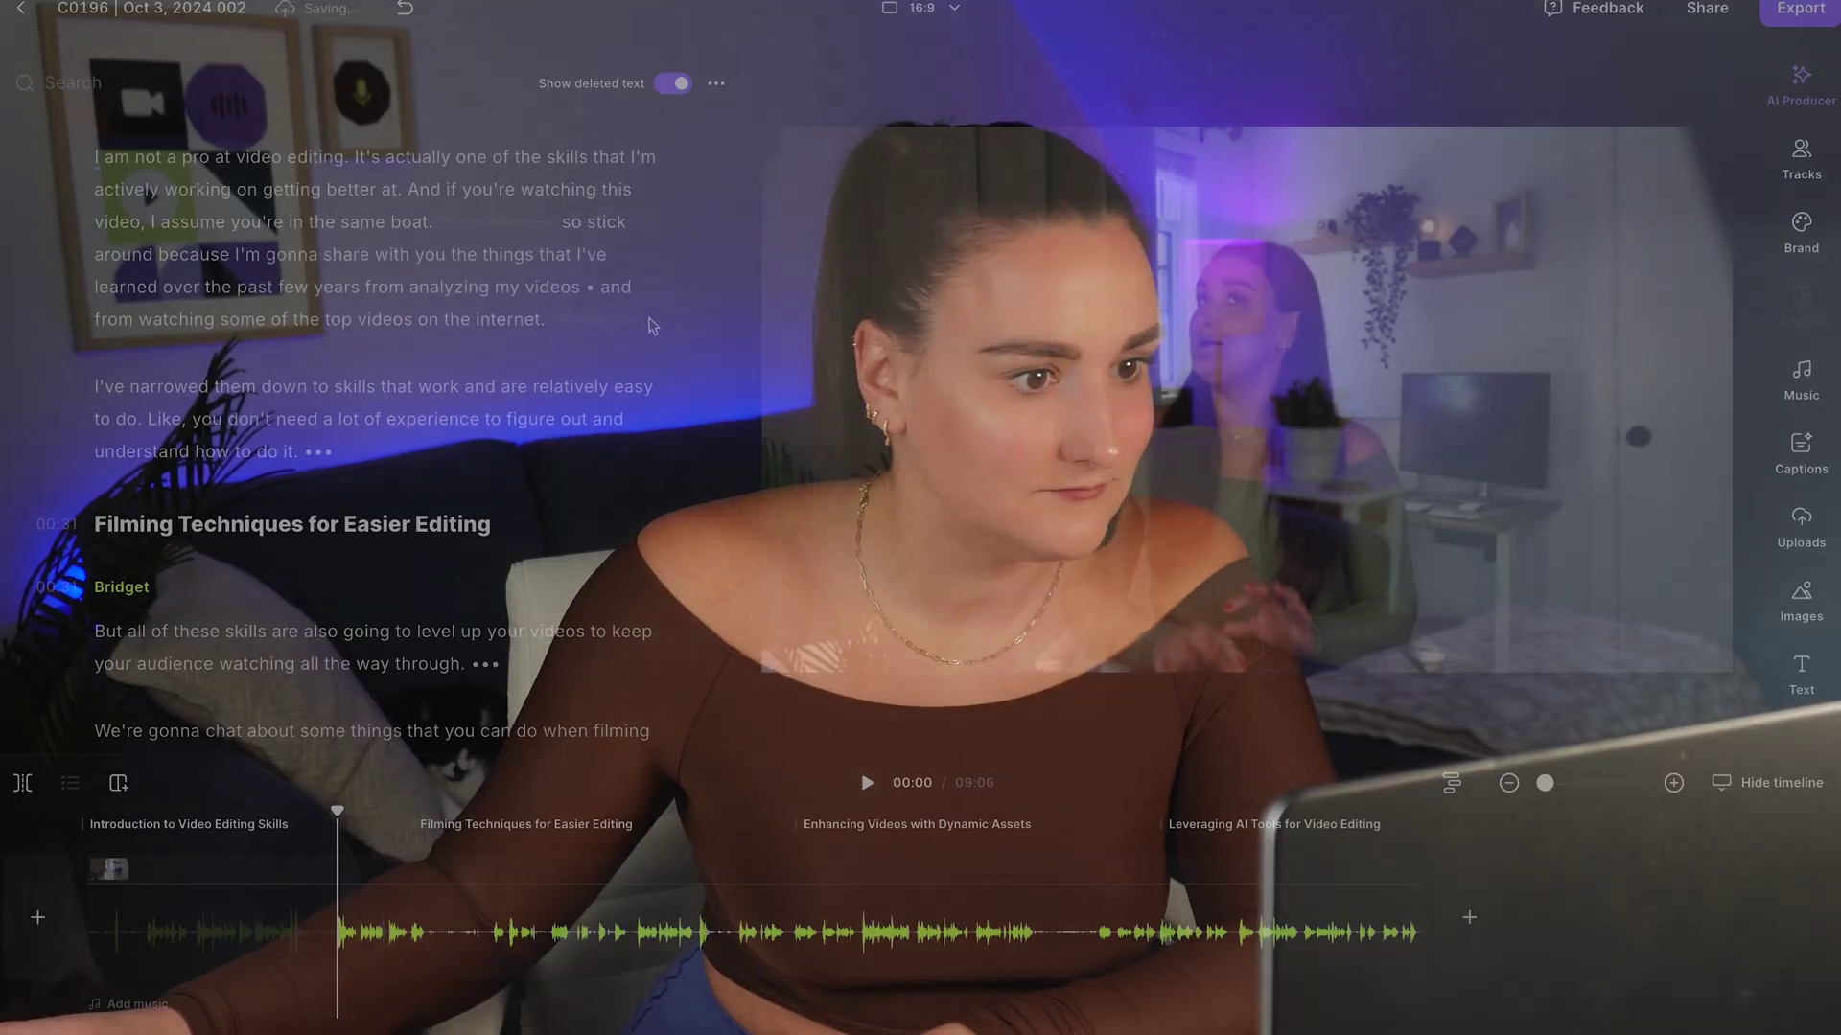
- Select the whole repeated introduction paragraph in the transcript
{"action": "scroll", "coordinate": [652, 326], "scroll_direction": "down", "scroll_amount": 10}
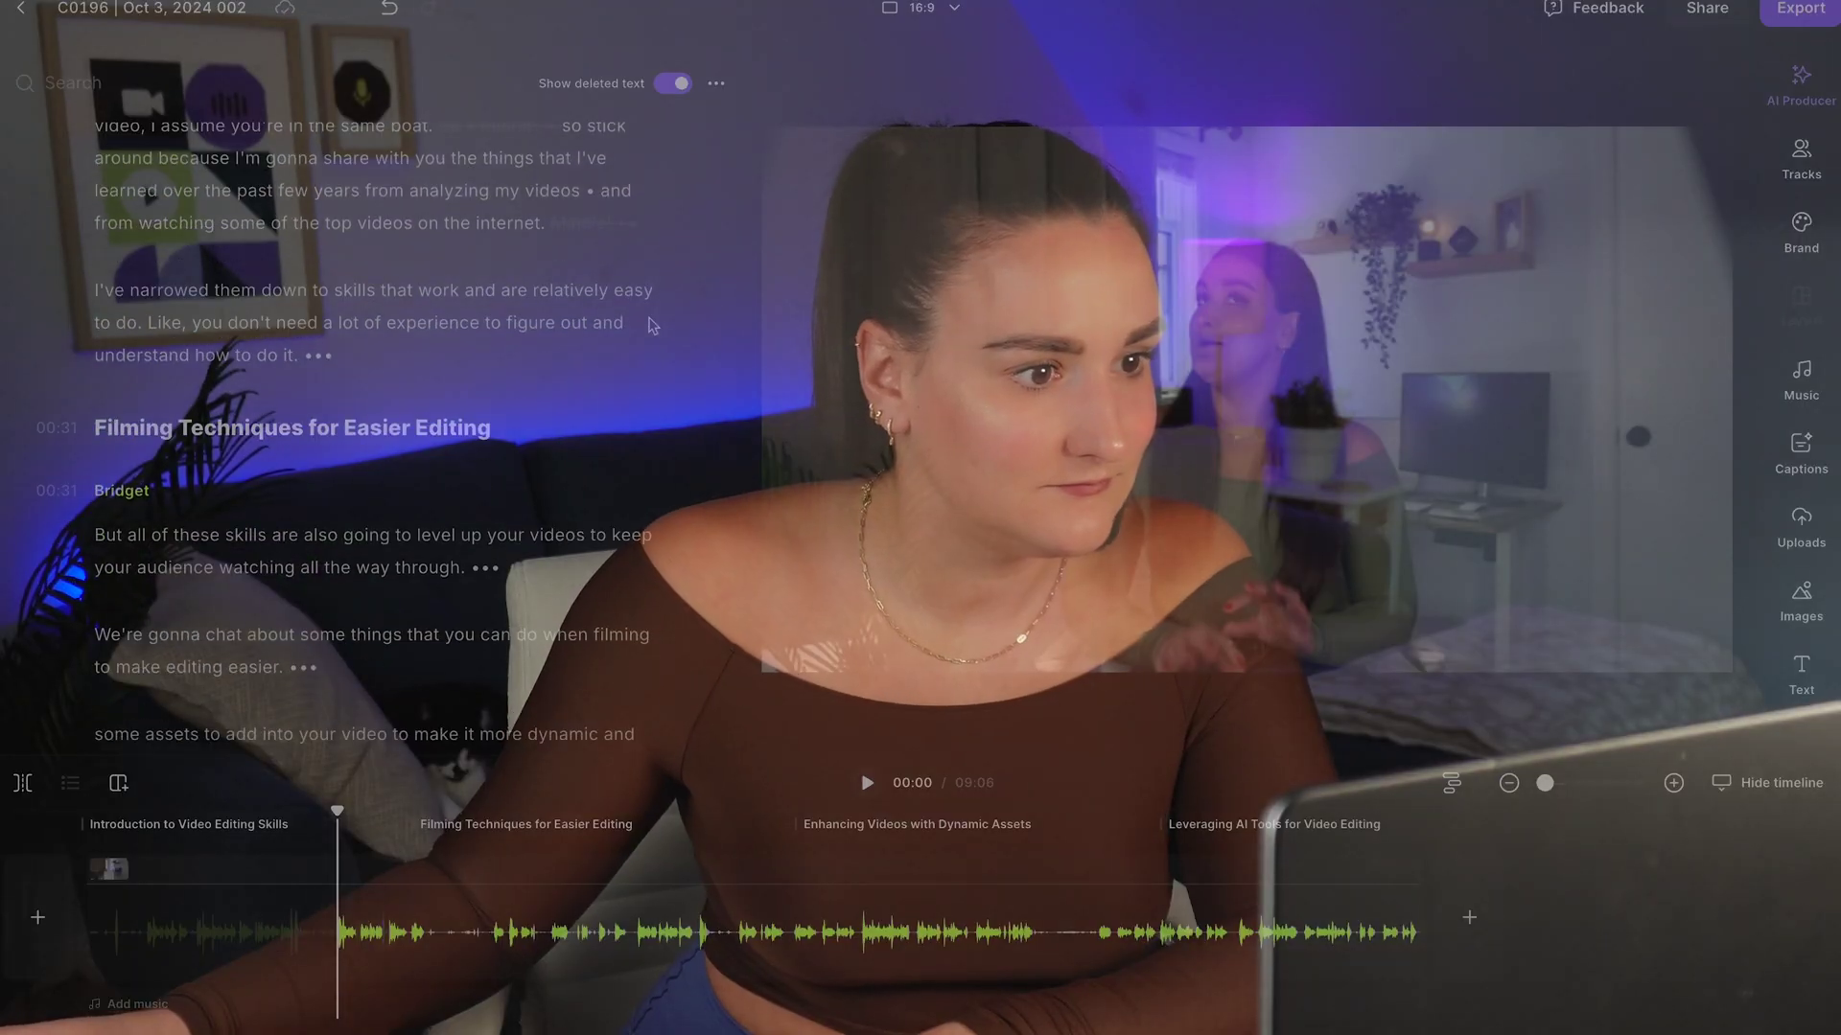
{"action": "scroll", "coordinate": [649, 317], "scroll_direction": "down", "scroll_amount": 3}
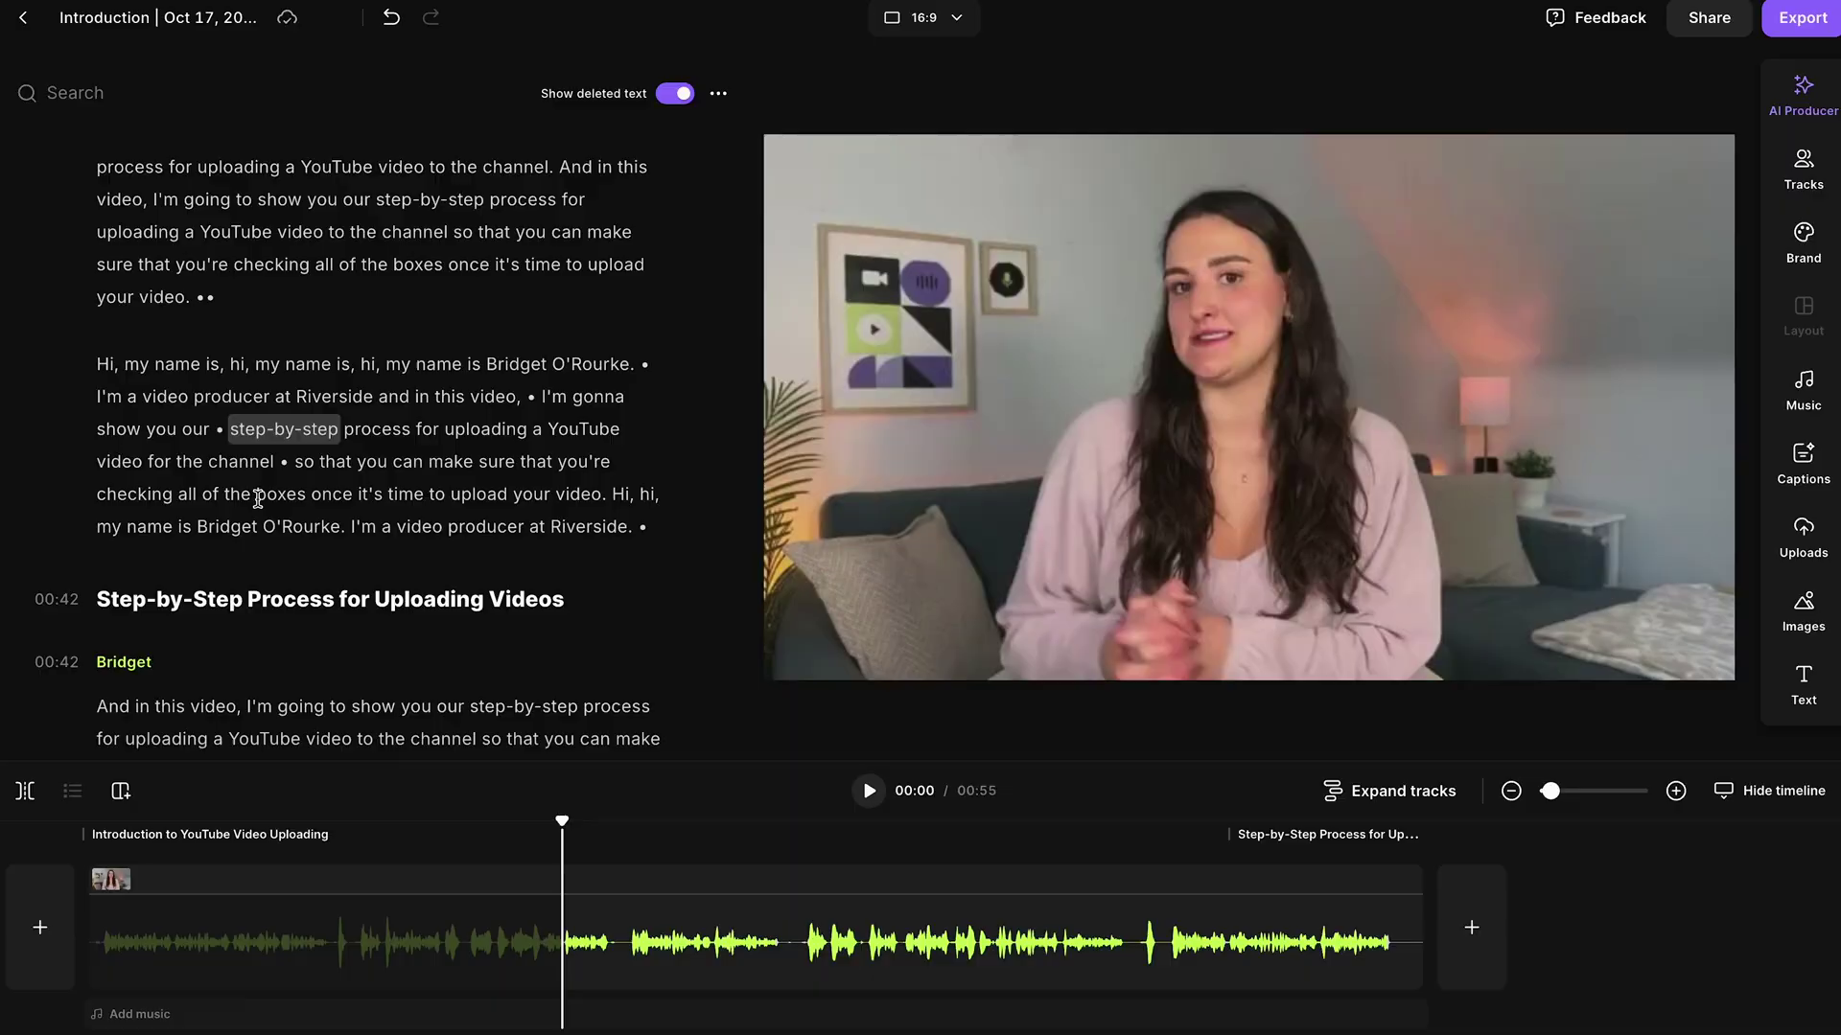
{"action": "scroll", "coordinate": [137, 404], "scroll_direction": "down", "scroll_amount": 1}
{"action": "left_click_drag", "start_coordinate": [97, 303], "coordinate": [645, 505]}
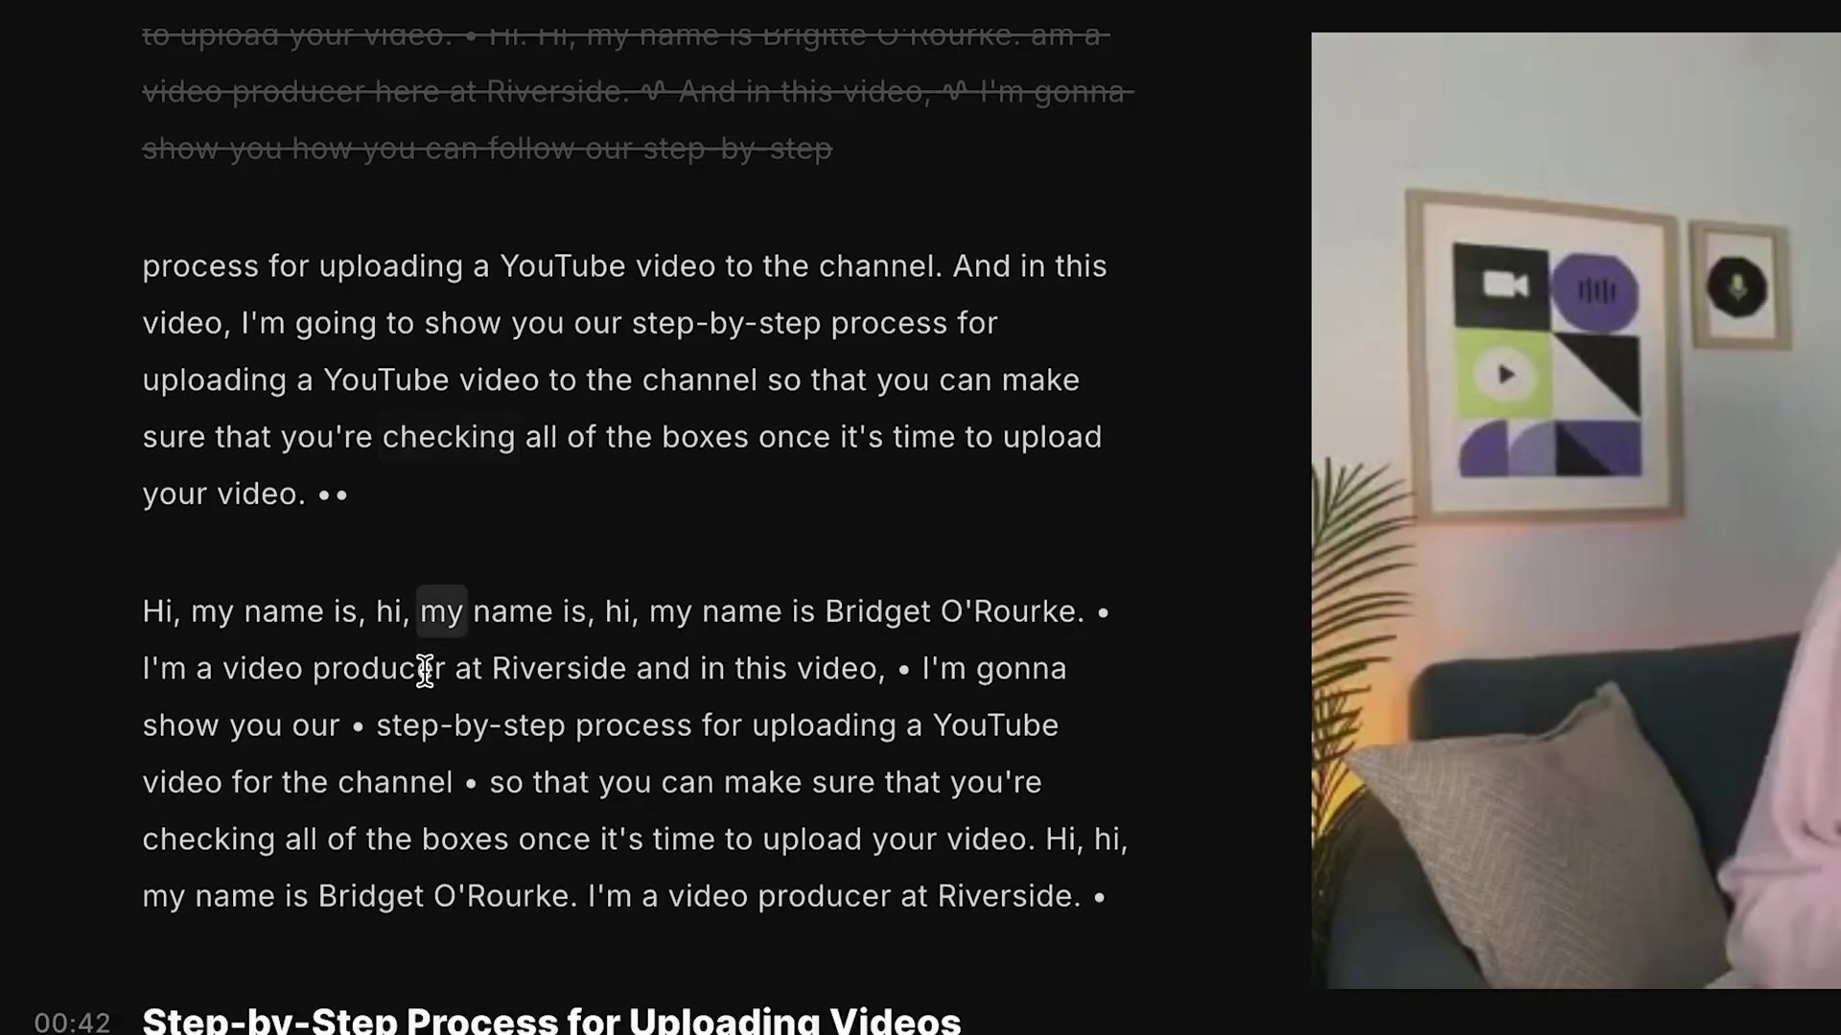
{"action": "scroll", "coordinate": [424, 671], "scroll_direction": "down", "scroll_amount": 3}
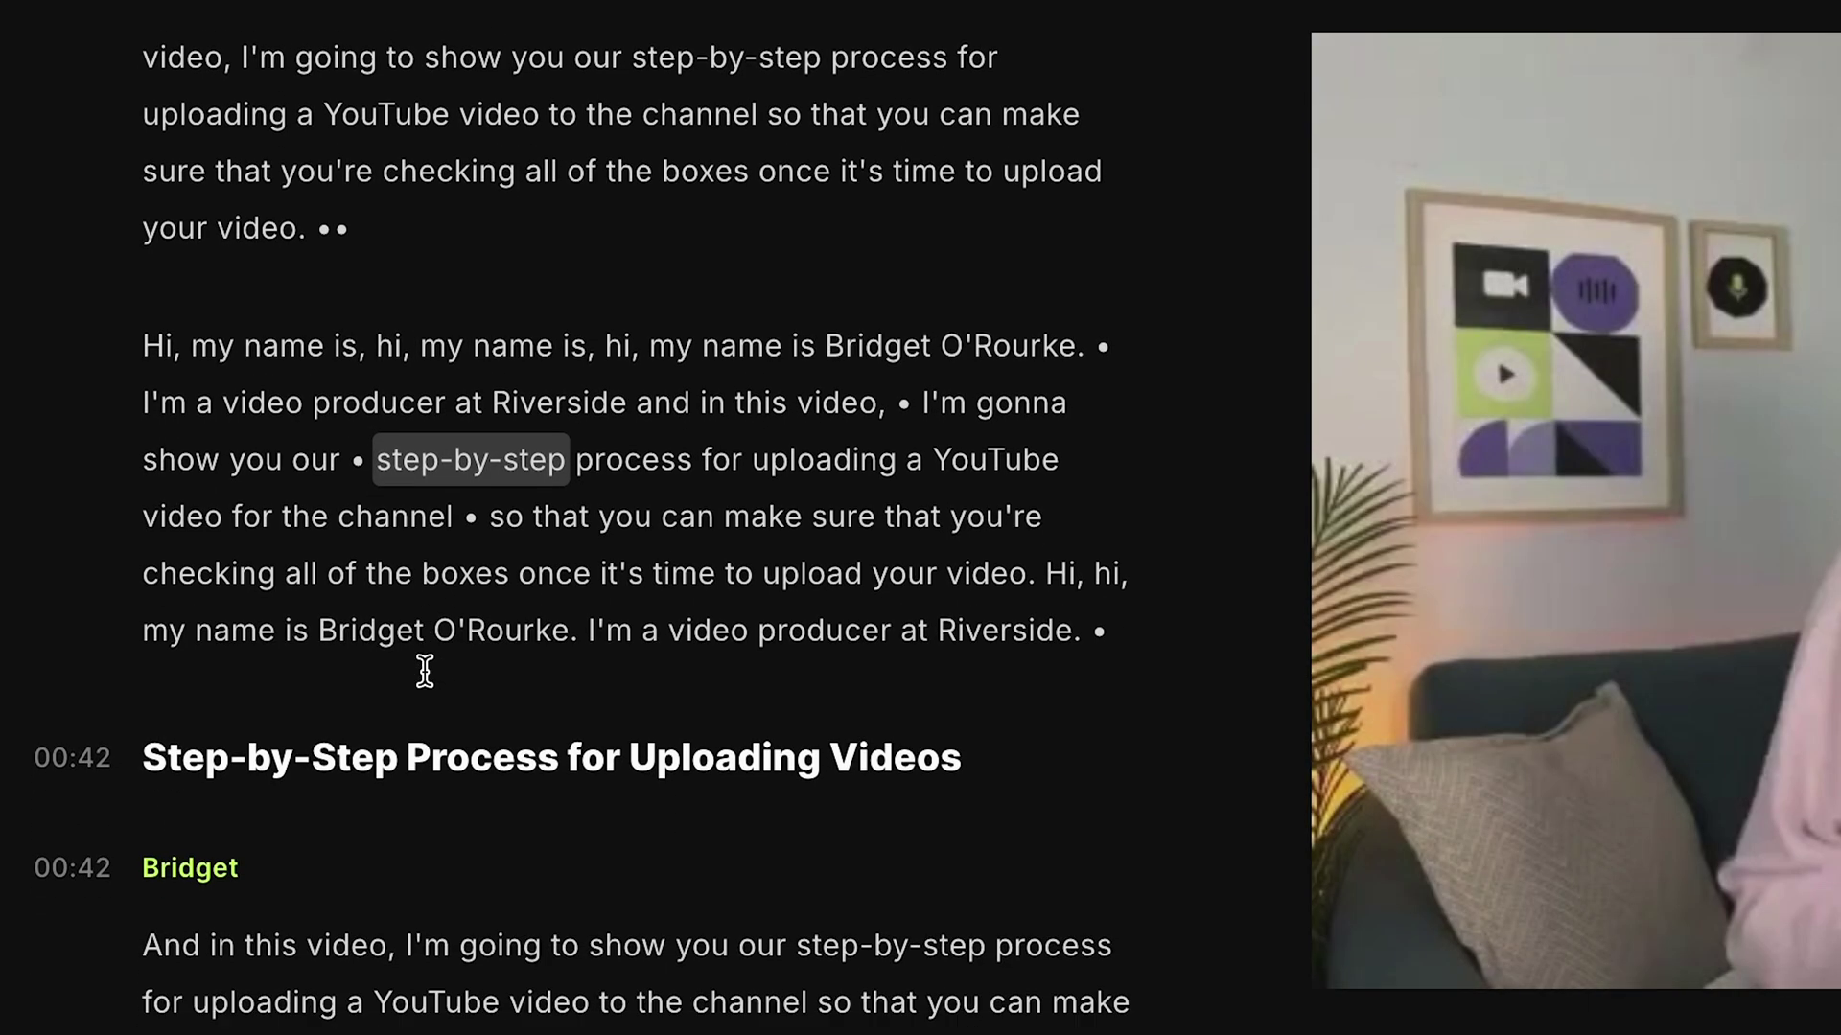
{"action": "left_click_drag", "start_coordinate": [202, 349], "coordinate": [1147, 670]}
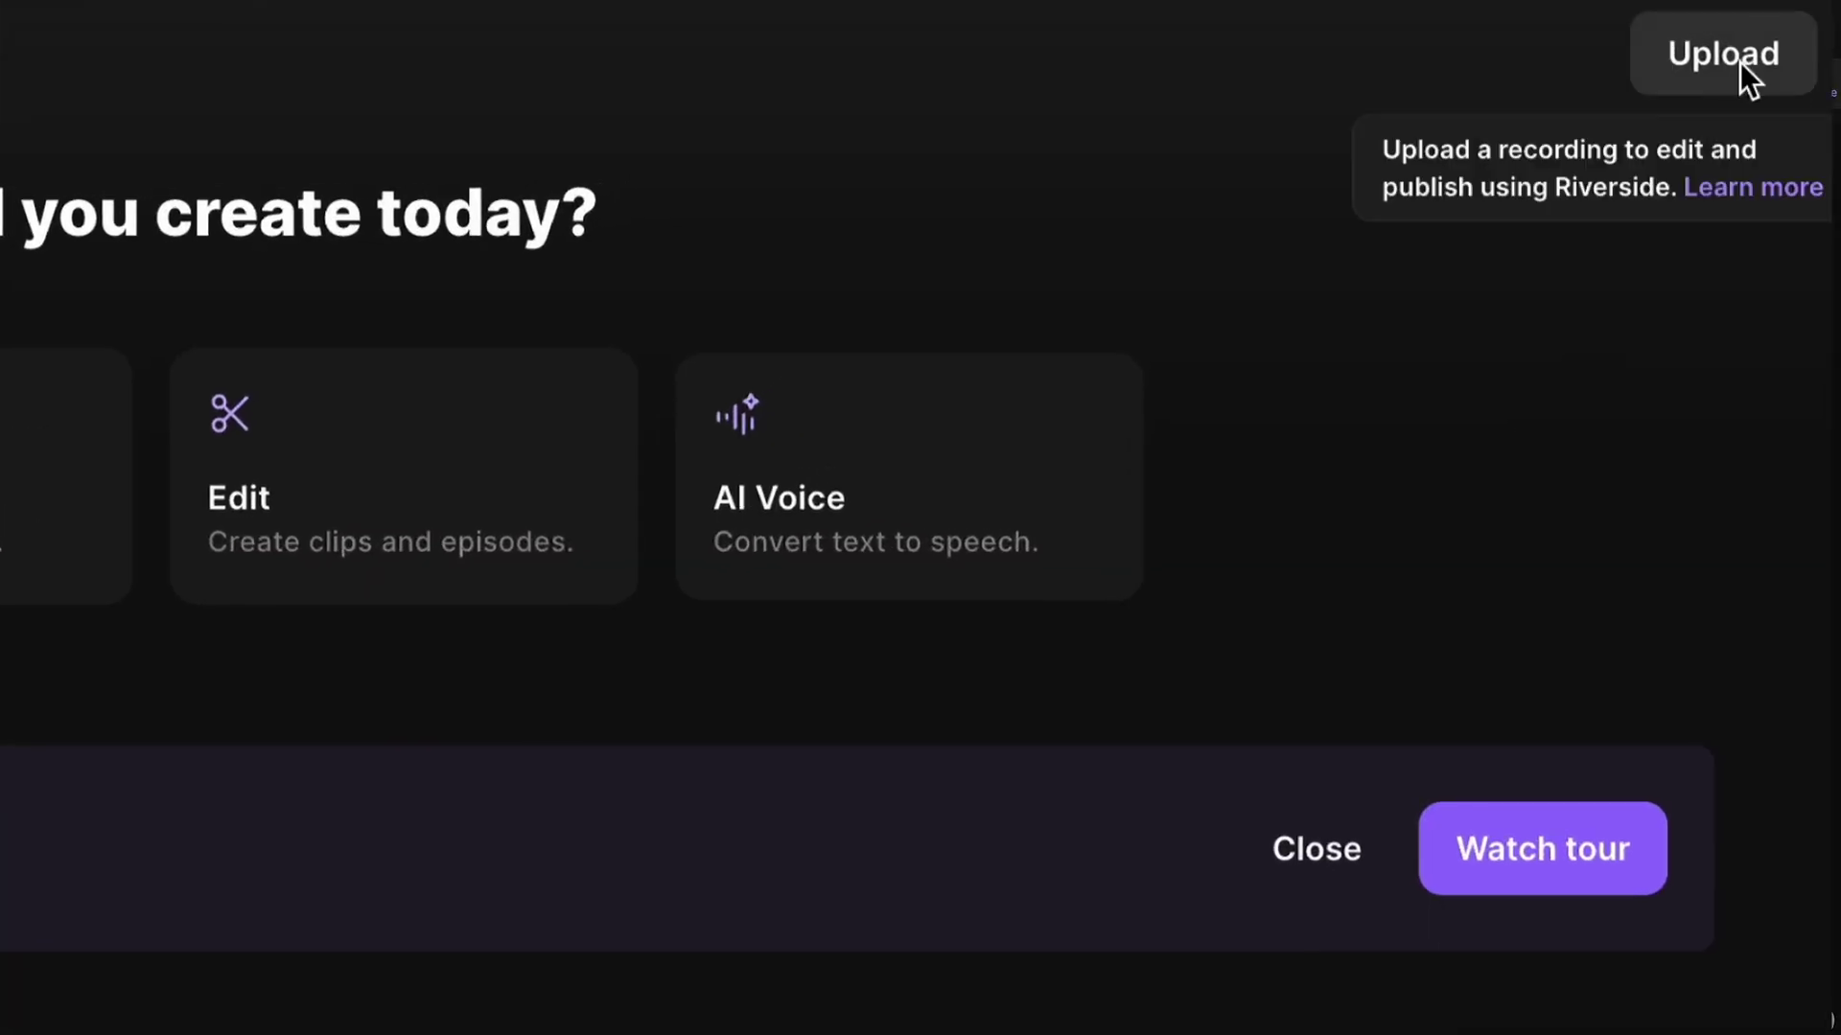
- Open the Introduction recording's page from the dashboard and bring up its Edit options
{"action": "left_click", "coordinate": [1743, 63]}
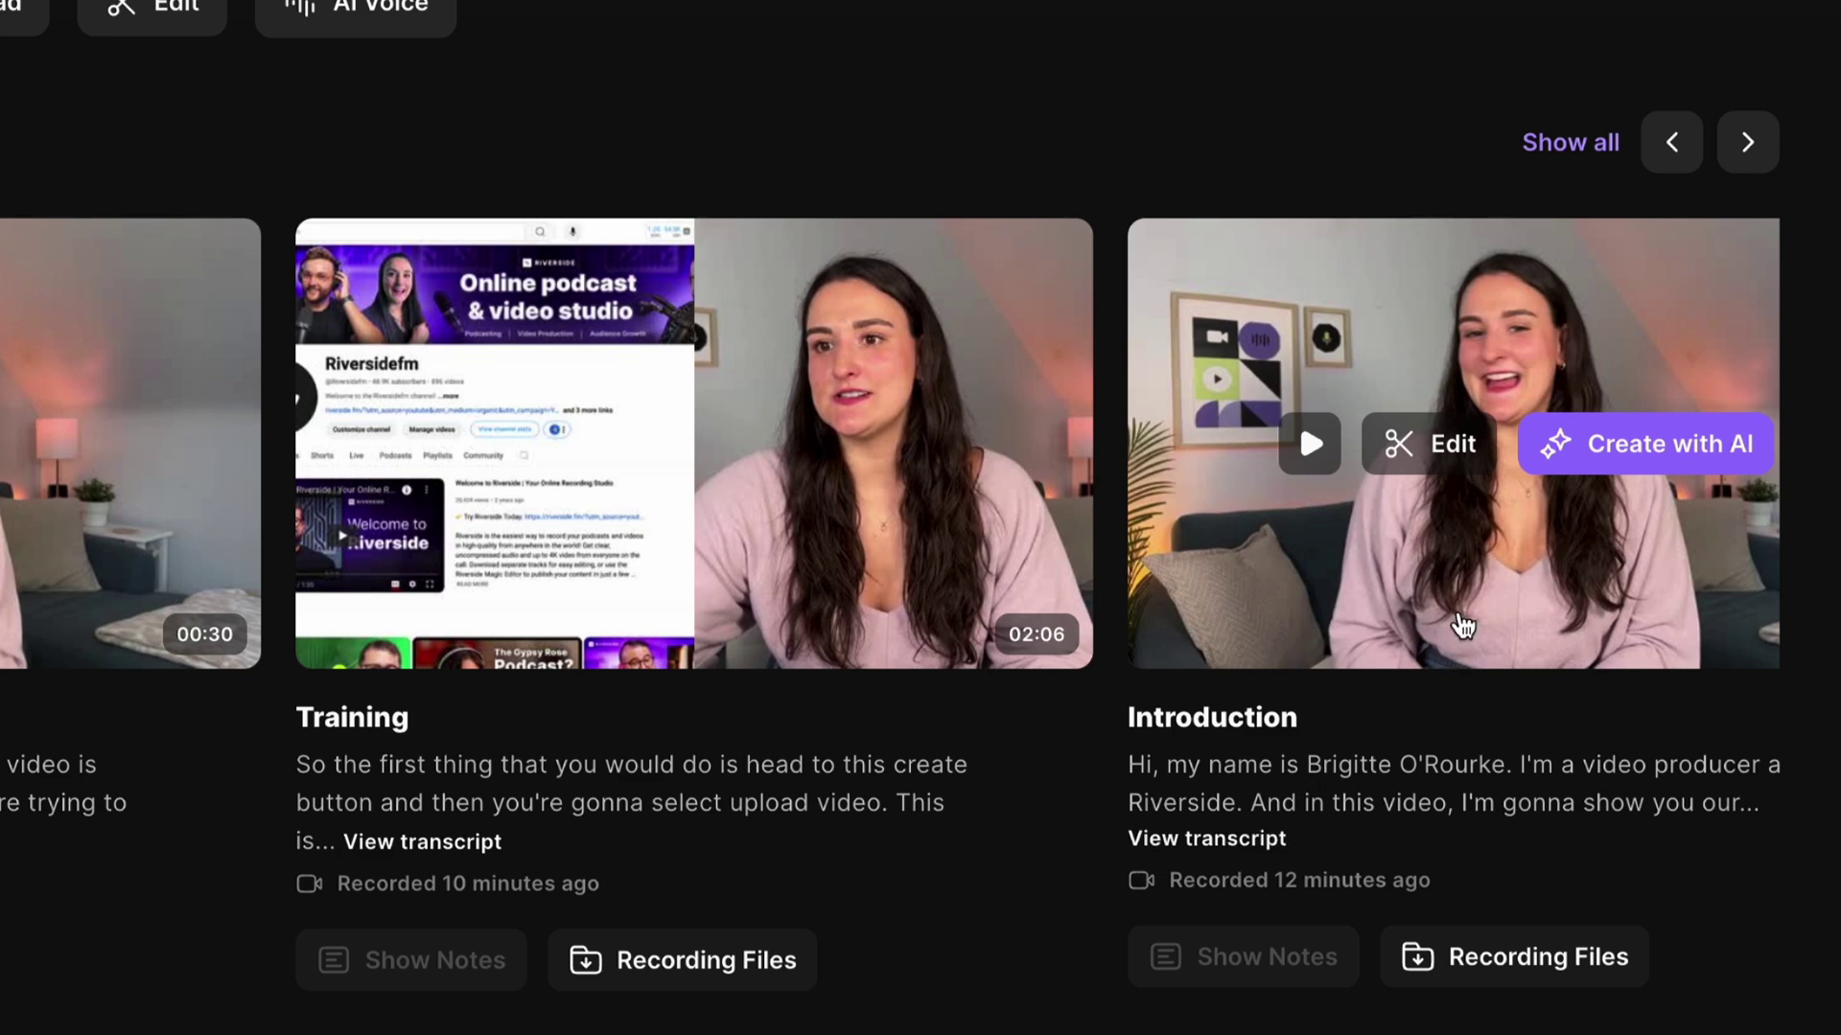
{"action": "left_click", "coordinate": [1461, 625]}
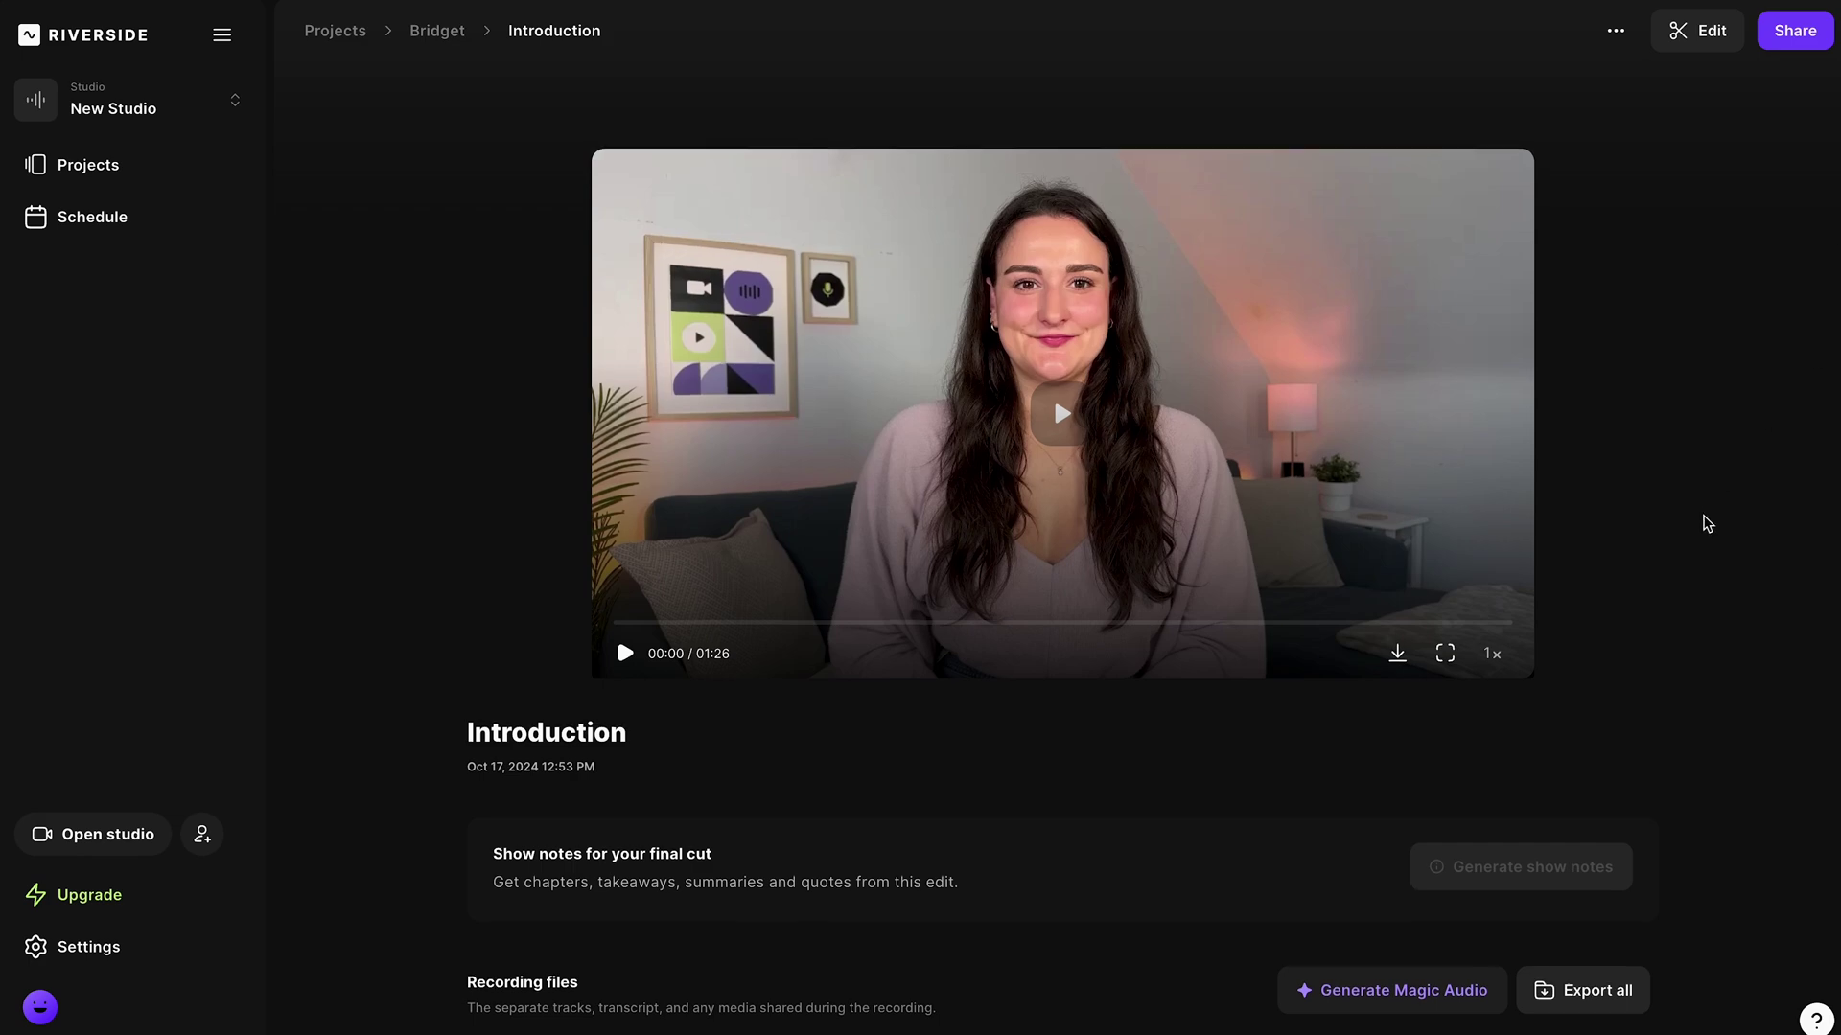
{"action": "scroll", "coordinate": [1703, 522], "scroll_direction": "down", "scroll_amount": 5}
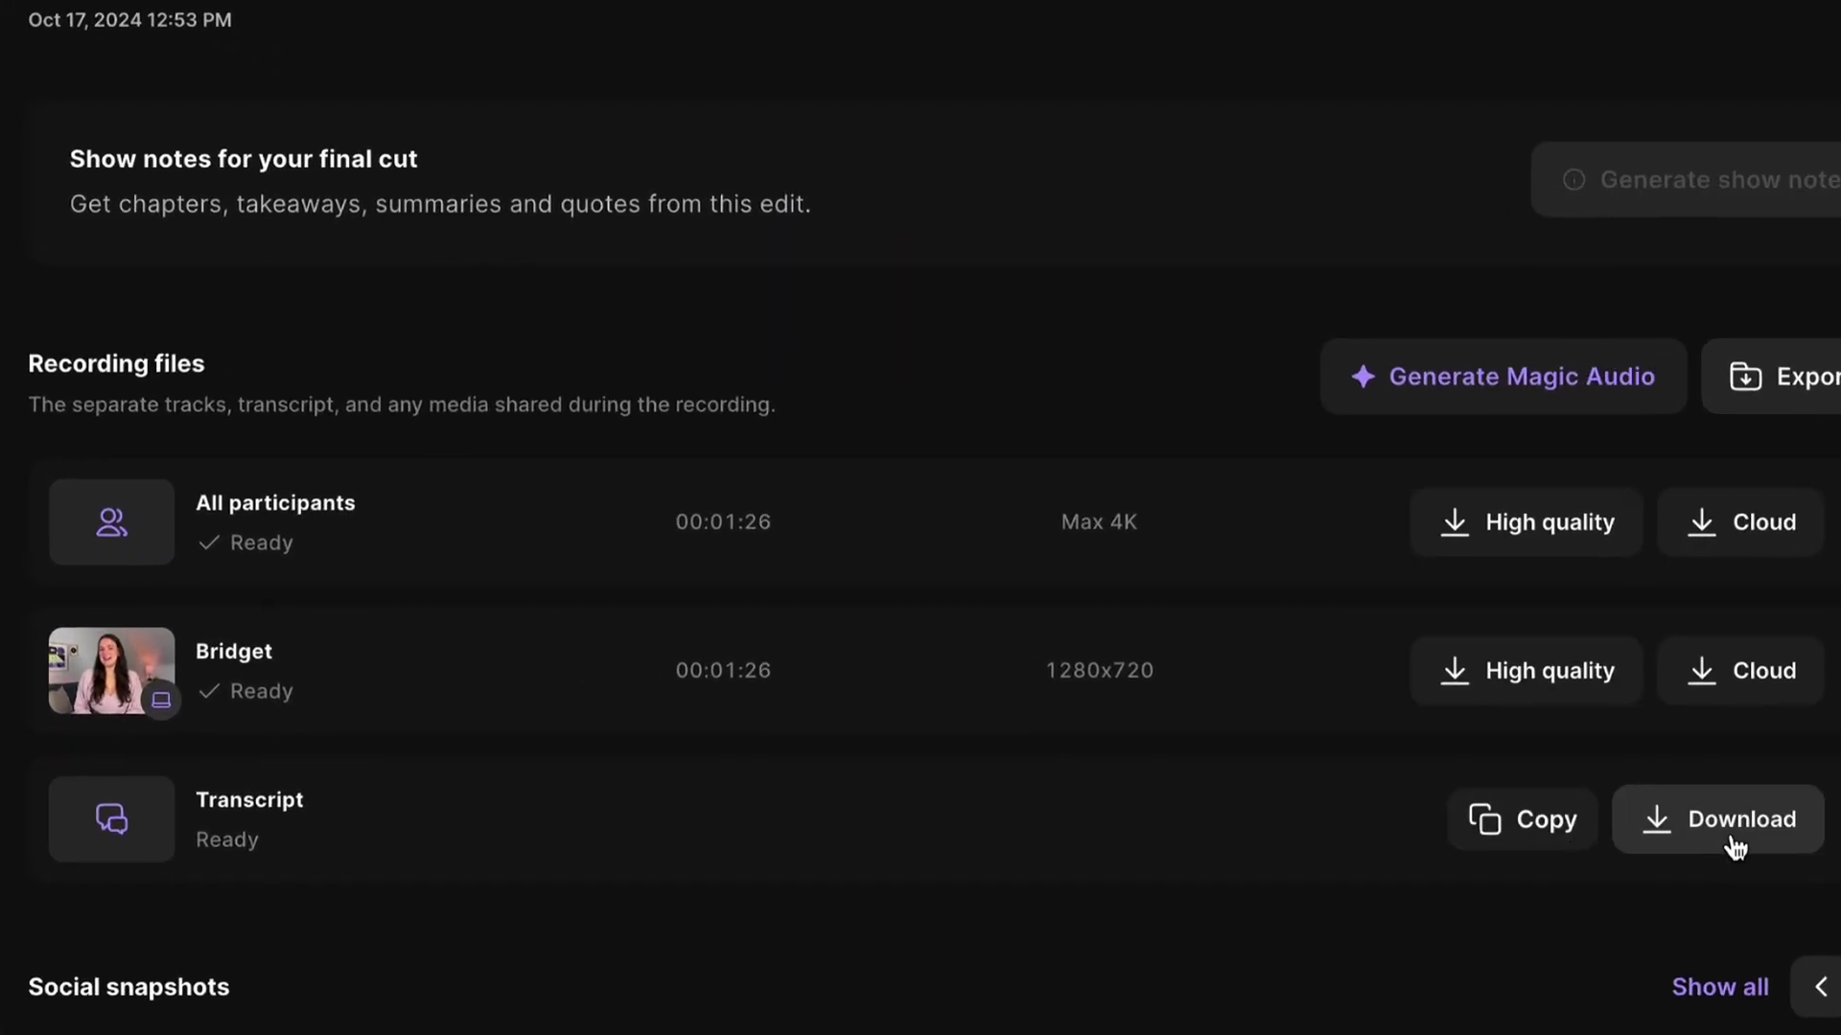
{"action": "scroll", "coordinate": [1565, 760], "scroll_direction": "up", "scroll_amount": 5}
{"action": "left_click", "coordinate": [1705, 53]}
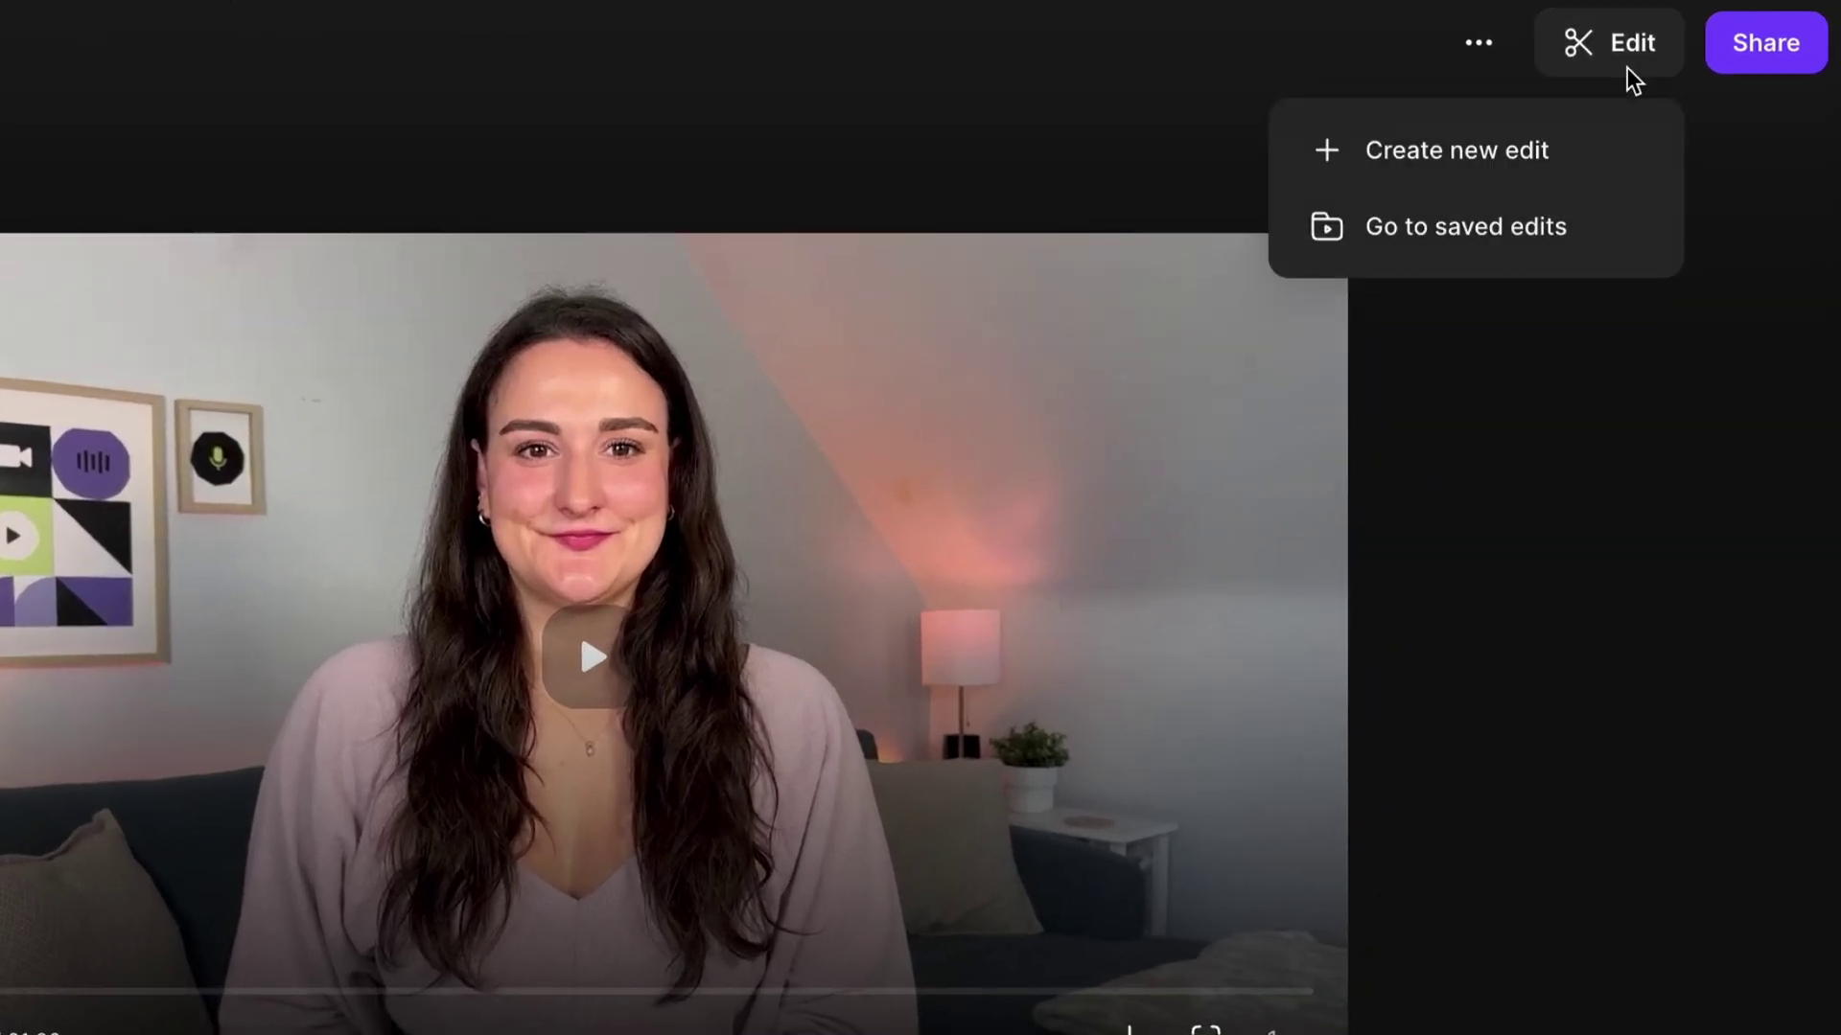
- Choose Create new edit for the Introduction recording and play it in the editor
{"action": "left_click", "coordinate": [1592, 153]}
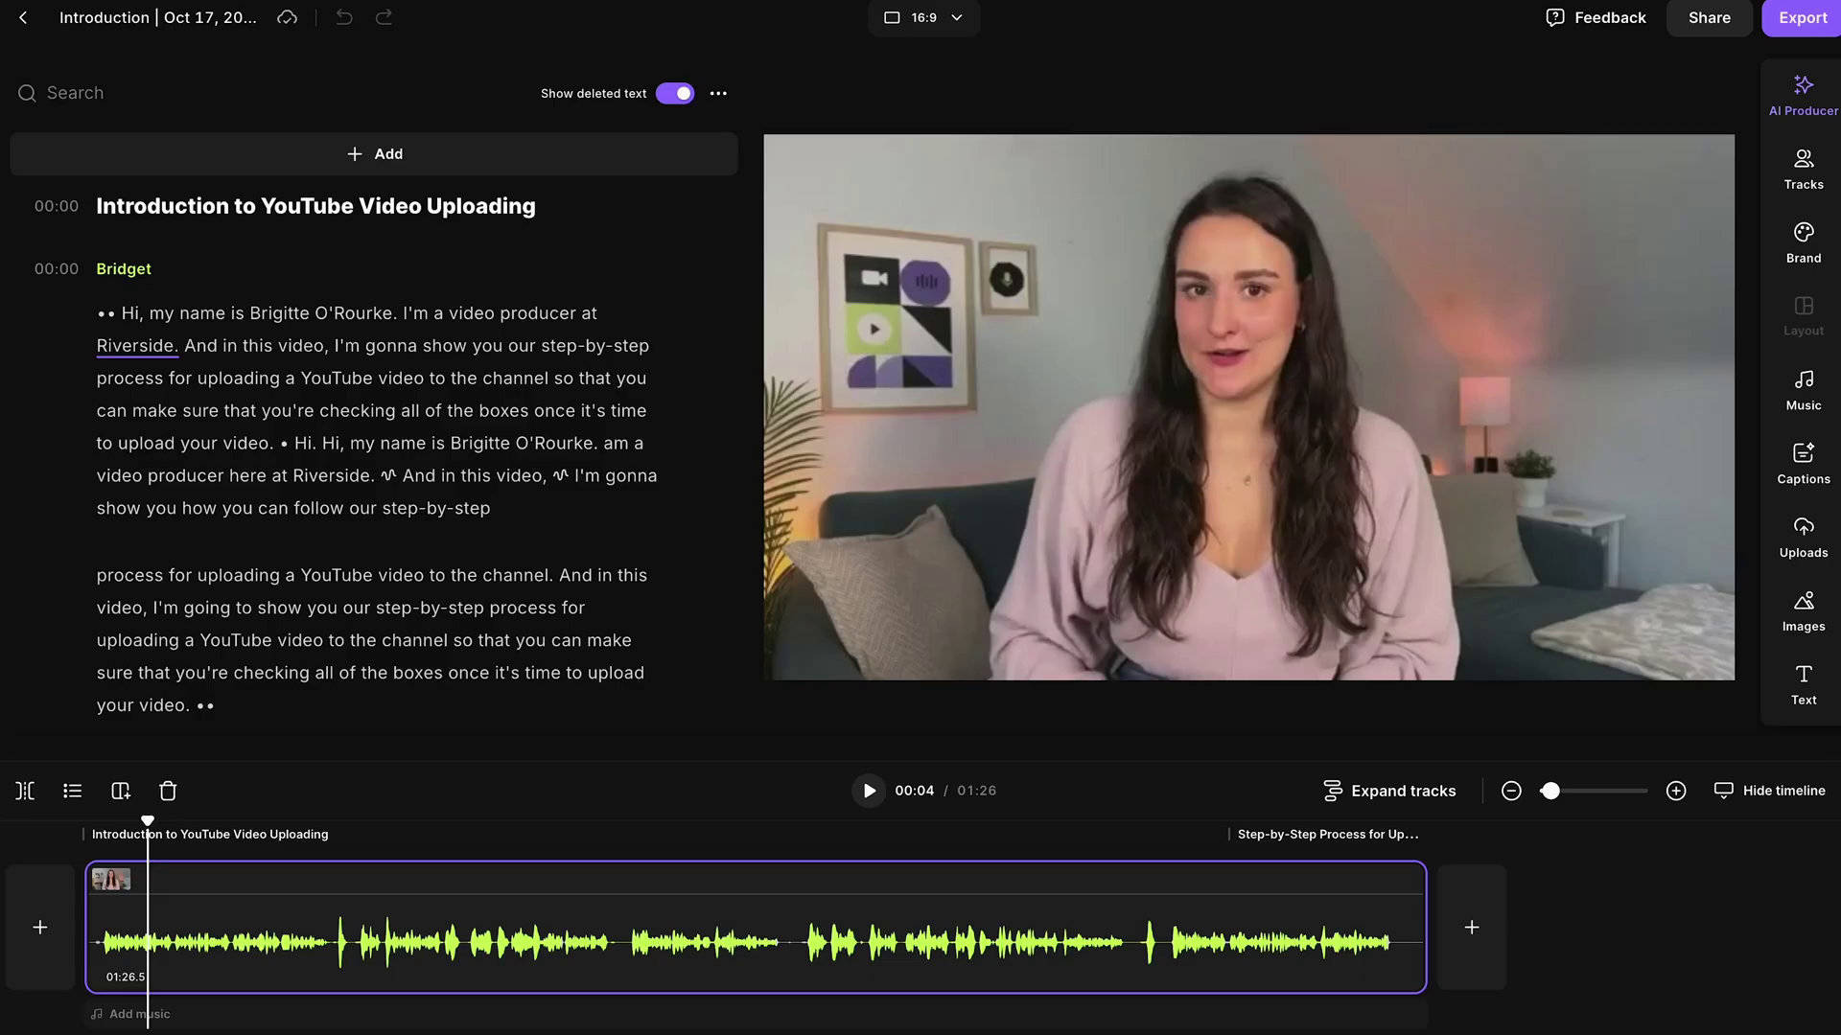
{"action": "left_click", "coordinate": [867, 792]}
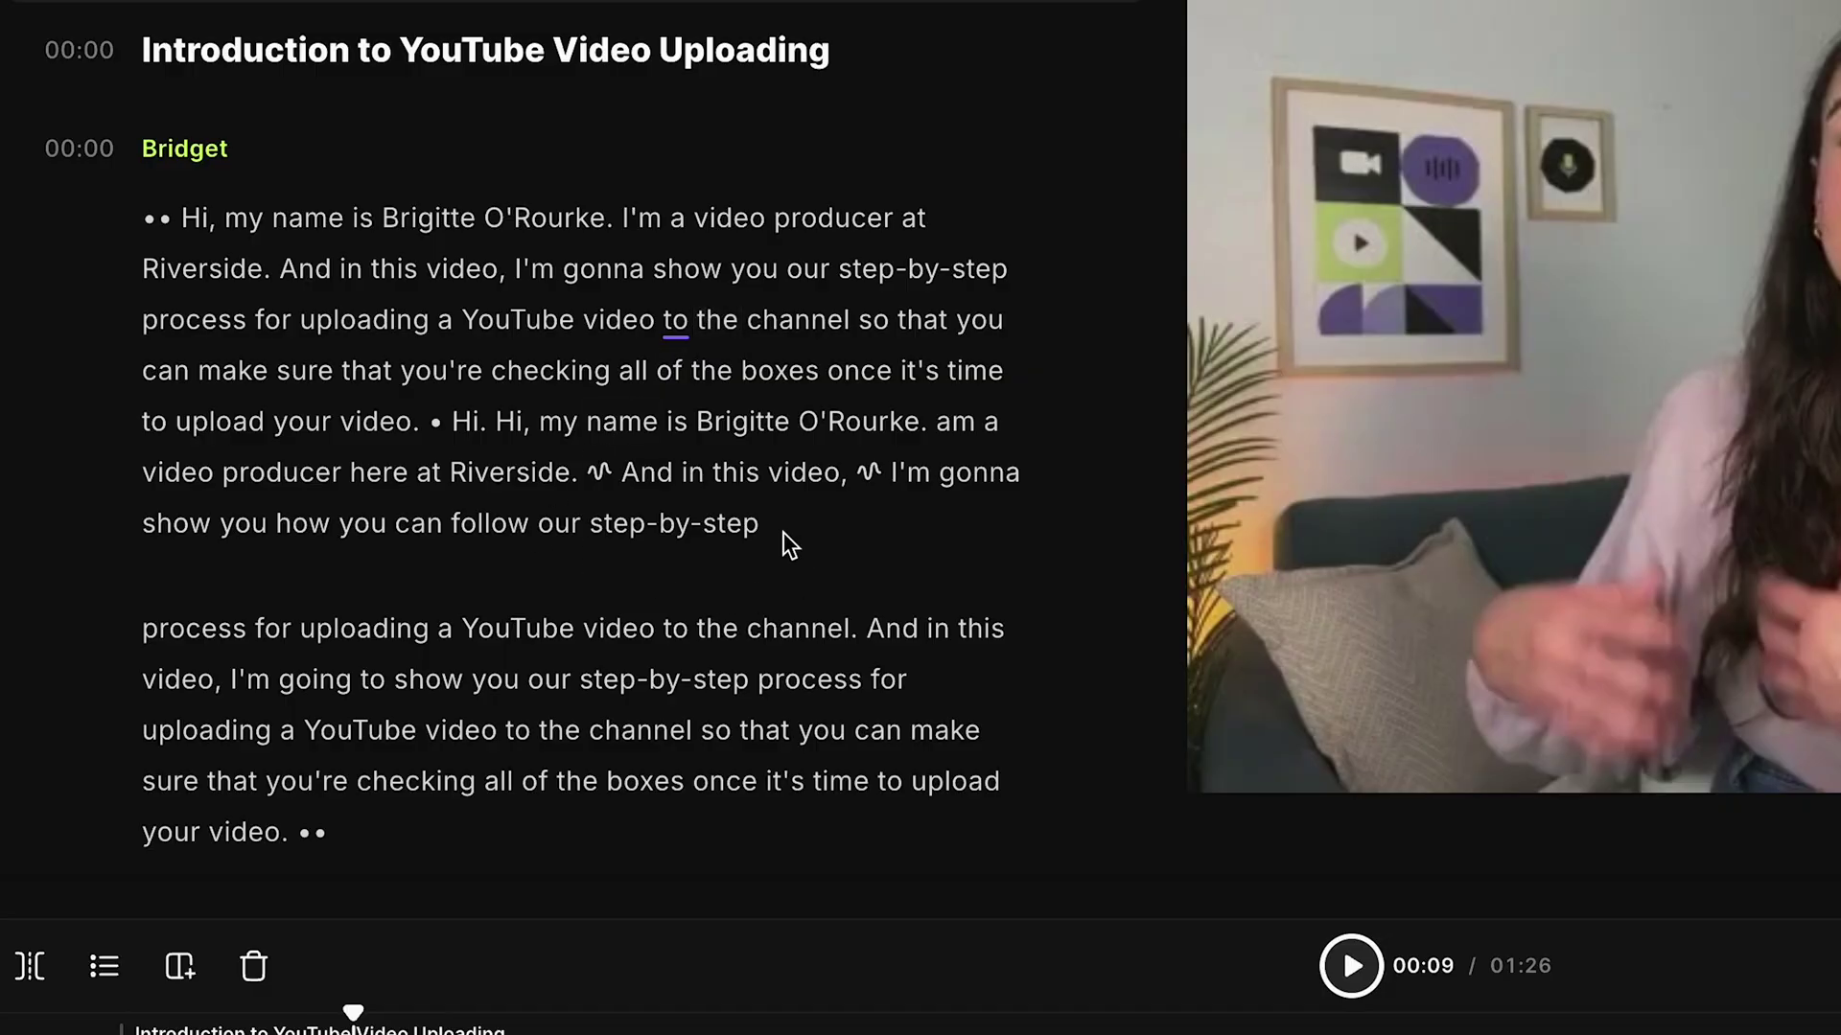
- Delete the repeated retake text from the transcript, trimming the edit to 00:55
{"action": "left_click_drag", "start_coordinate": [773, 525], "coordinate": [157, 201]}
{"action": "key", "text": "Delete"}
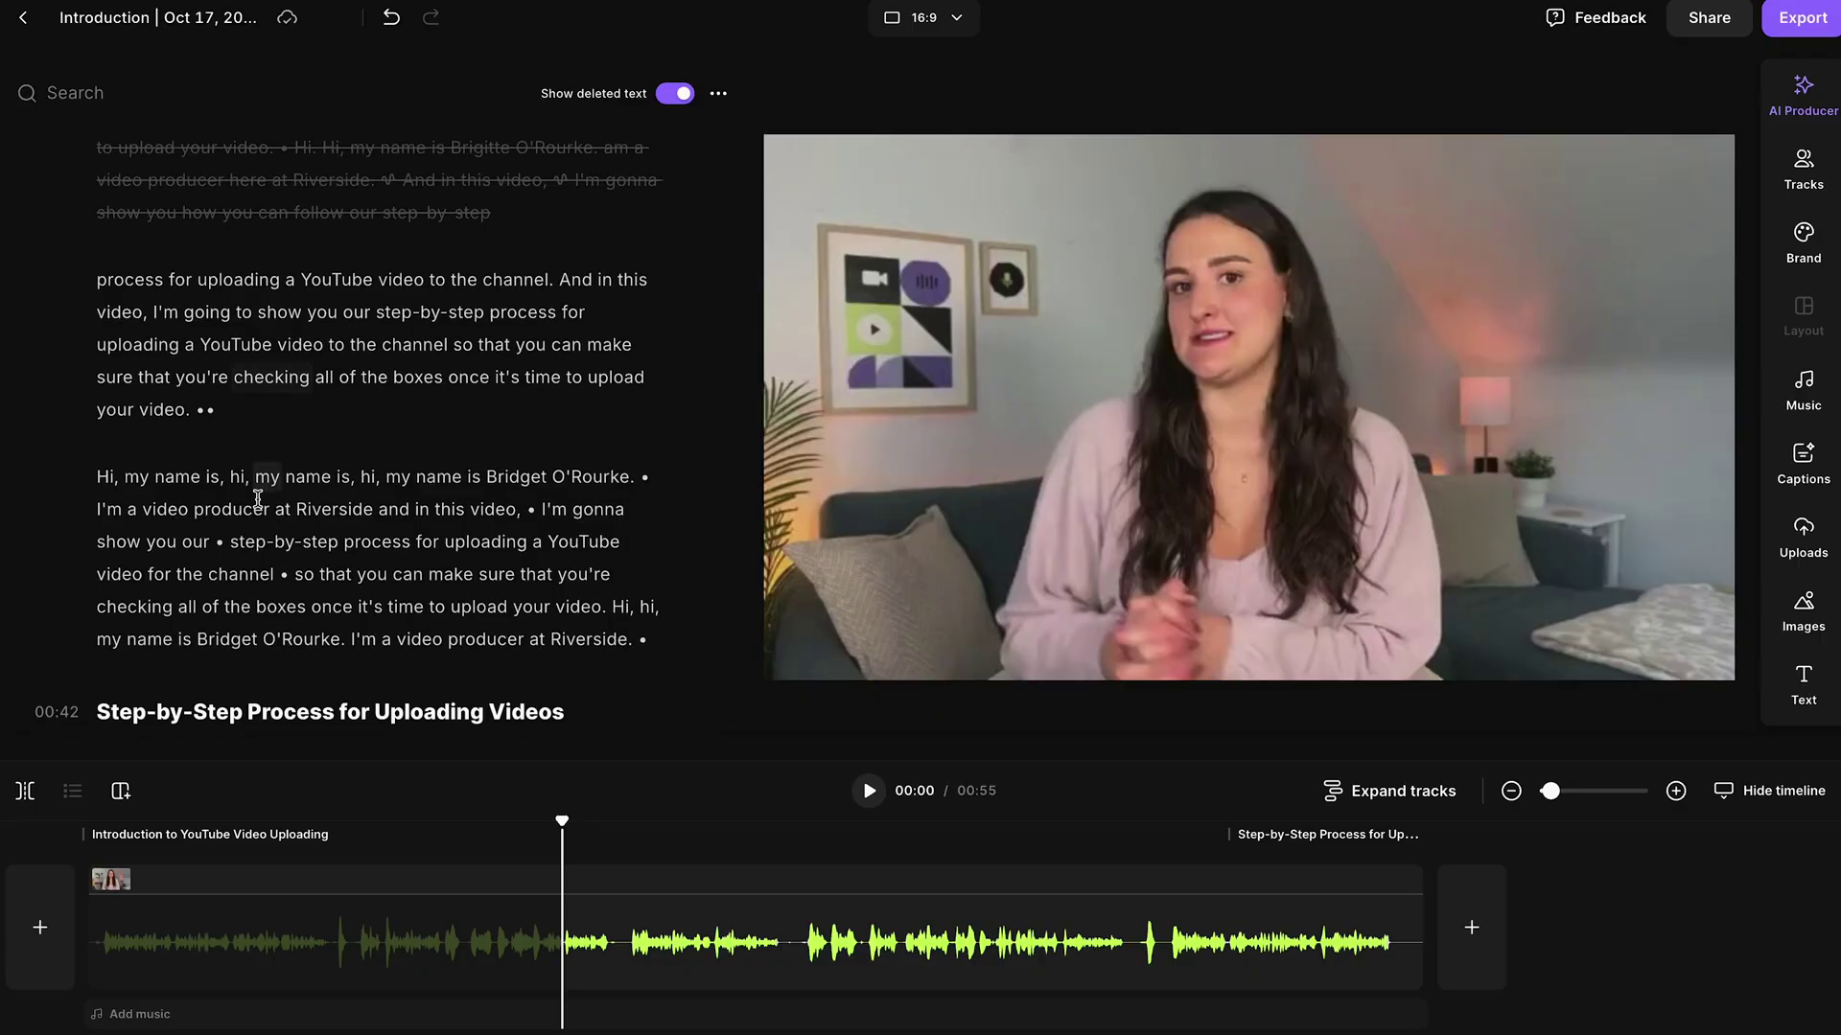
{"action": "scroll", "coordinate": [255, 475], "scroll_direction": "down", "scroll_amount": 2}
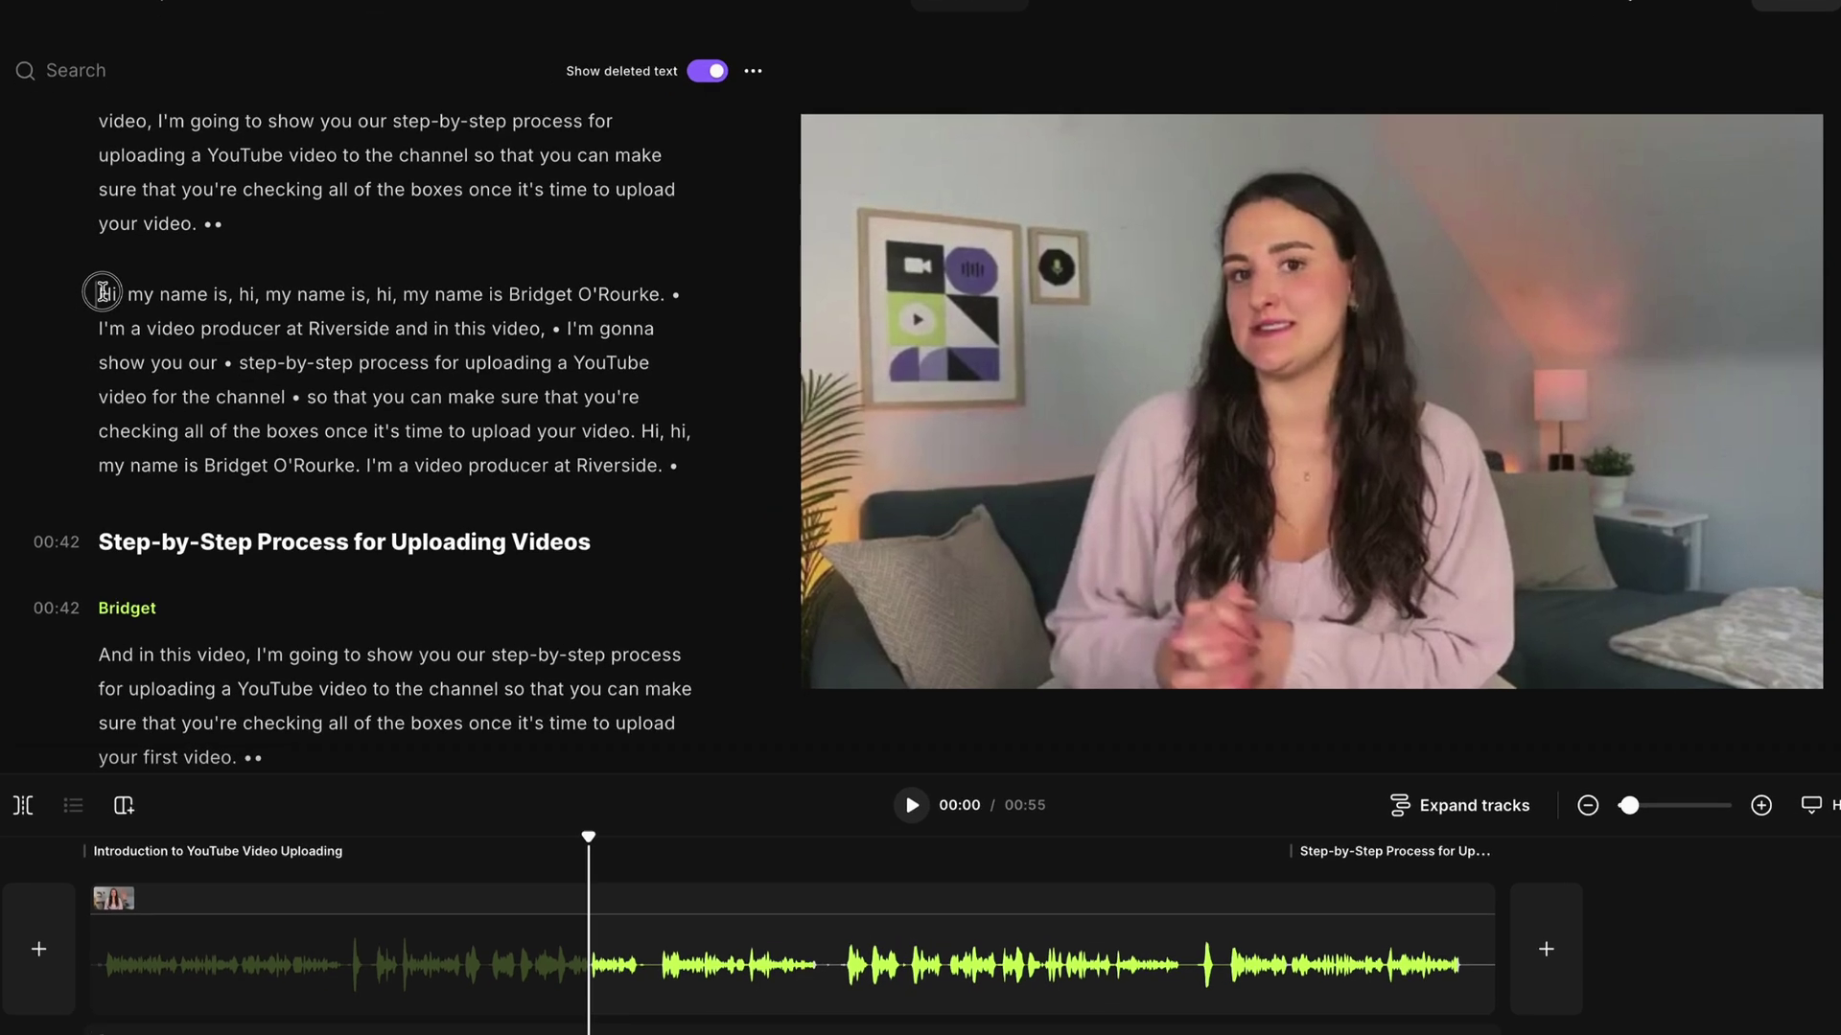
- Select the 'Hi, my name is…' paragraph, try Keep only this, then open its insert menu
{"action": "left_click_drag", "start_coordinate": [97, 305], "coordinate": [675, 506]}
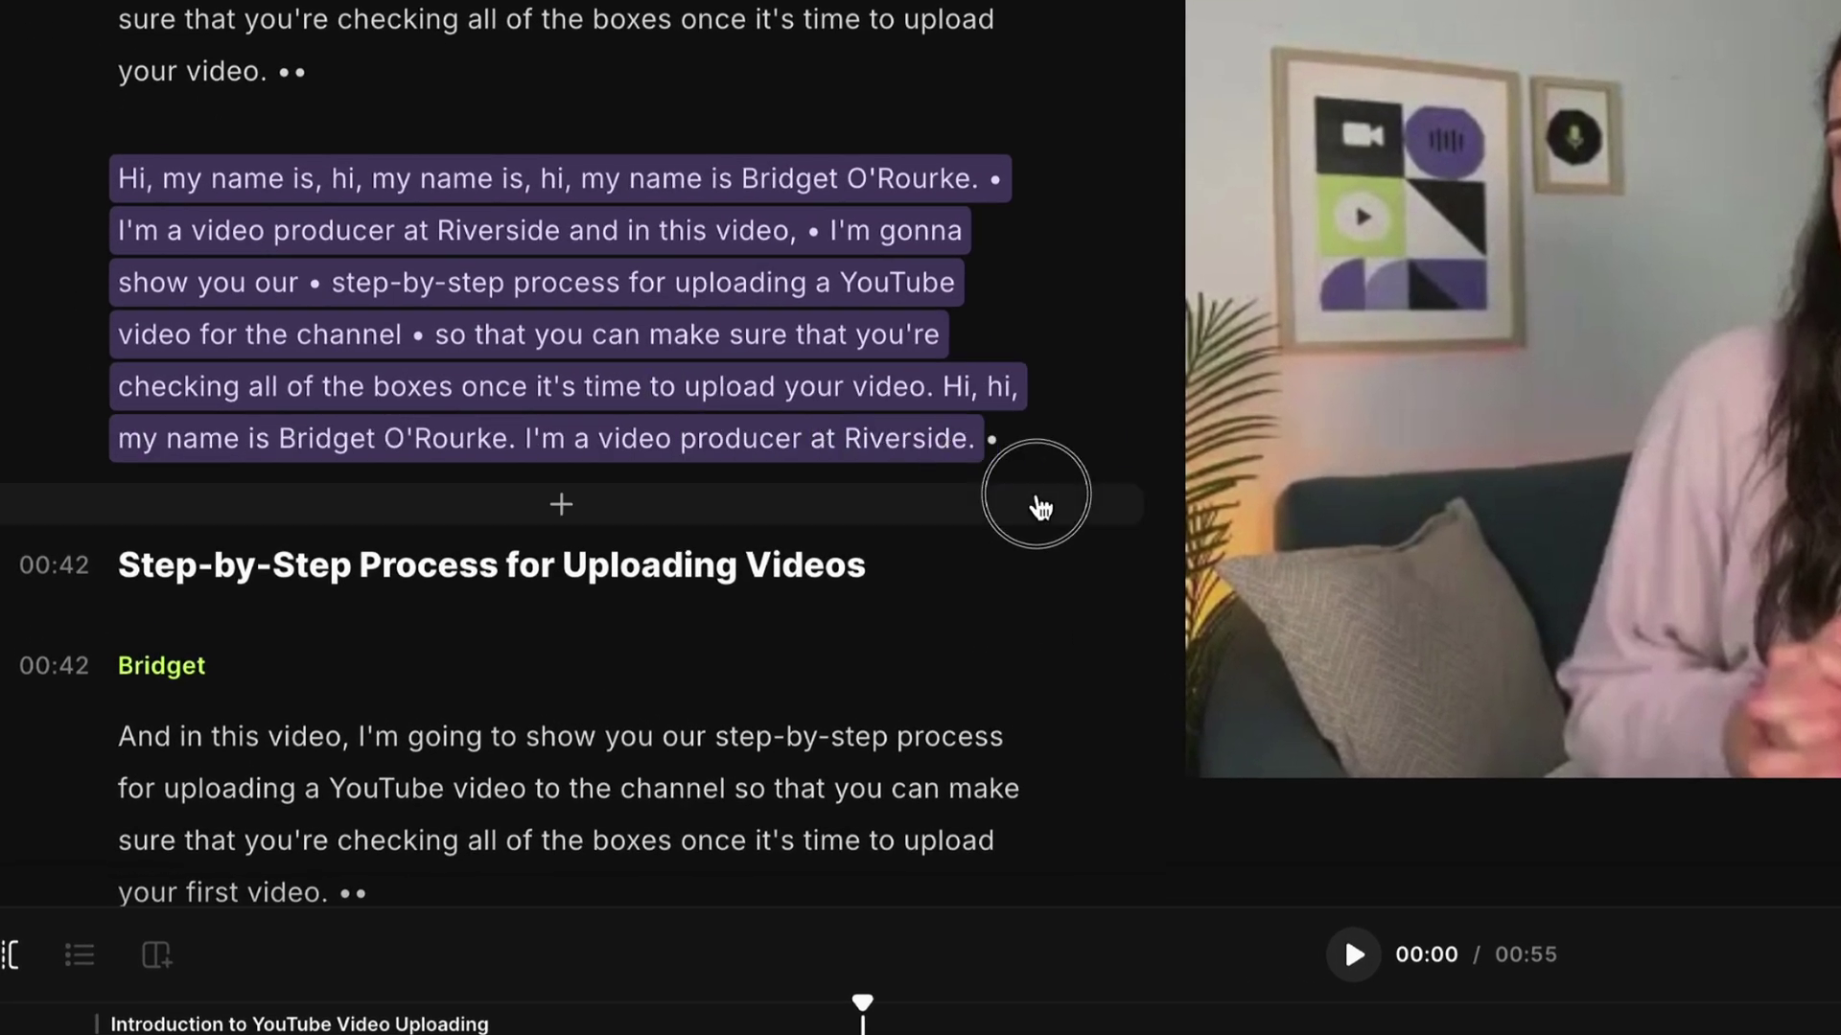
{"action": "left_click", "coordinate": [745, 116]}
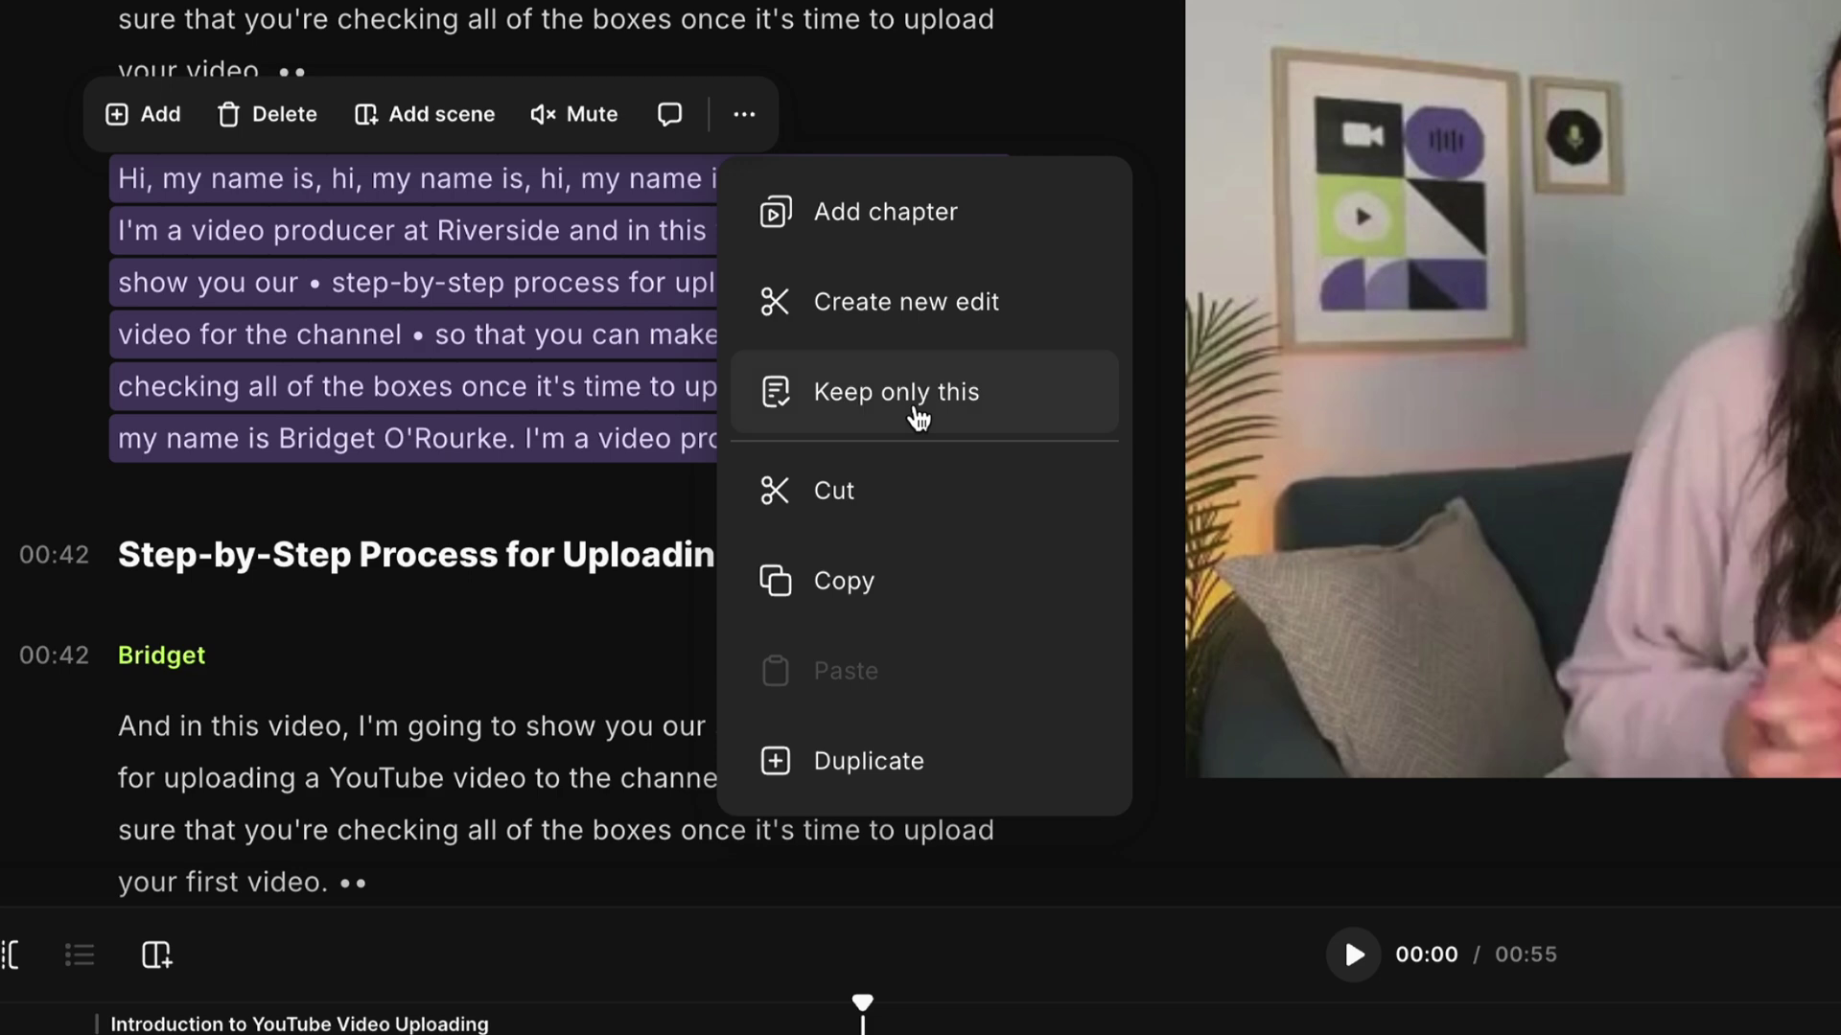
{"action": "left_click", "coordinate": [901, 414]}
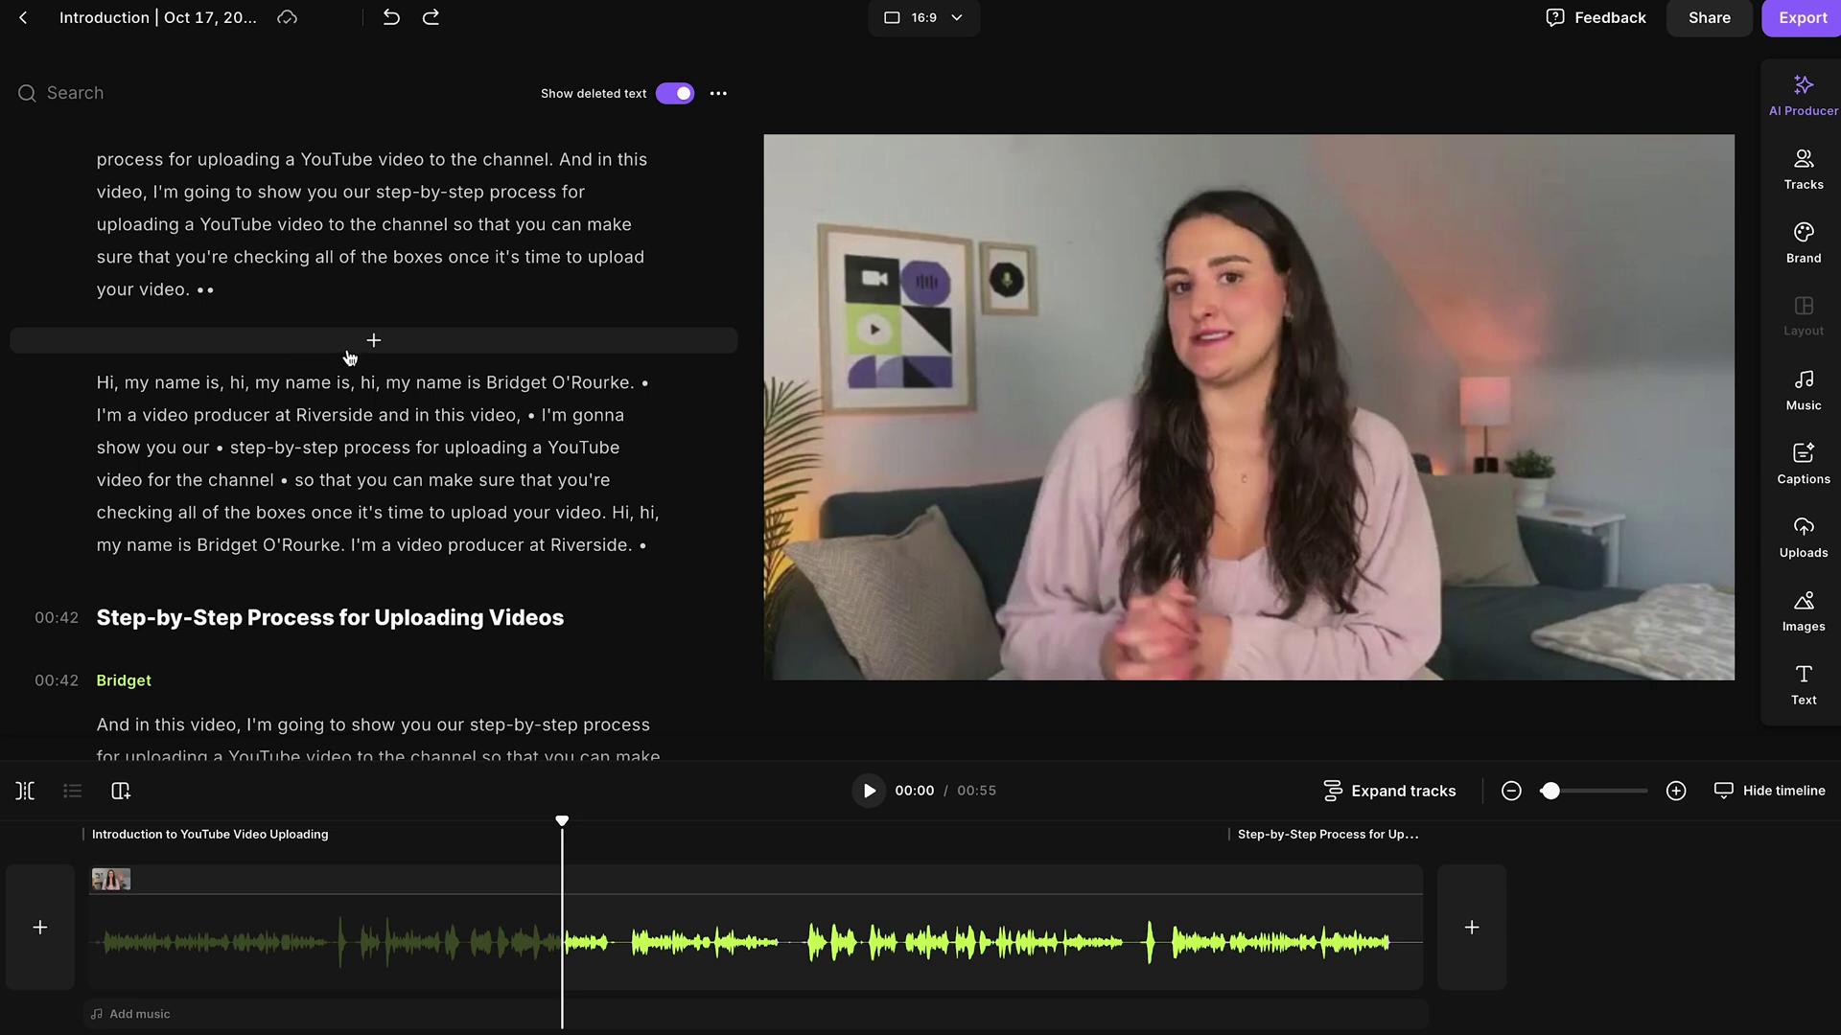
{"action": "left_click", "coordinate": [373, 345]}
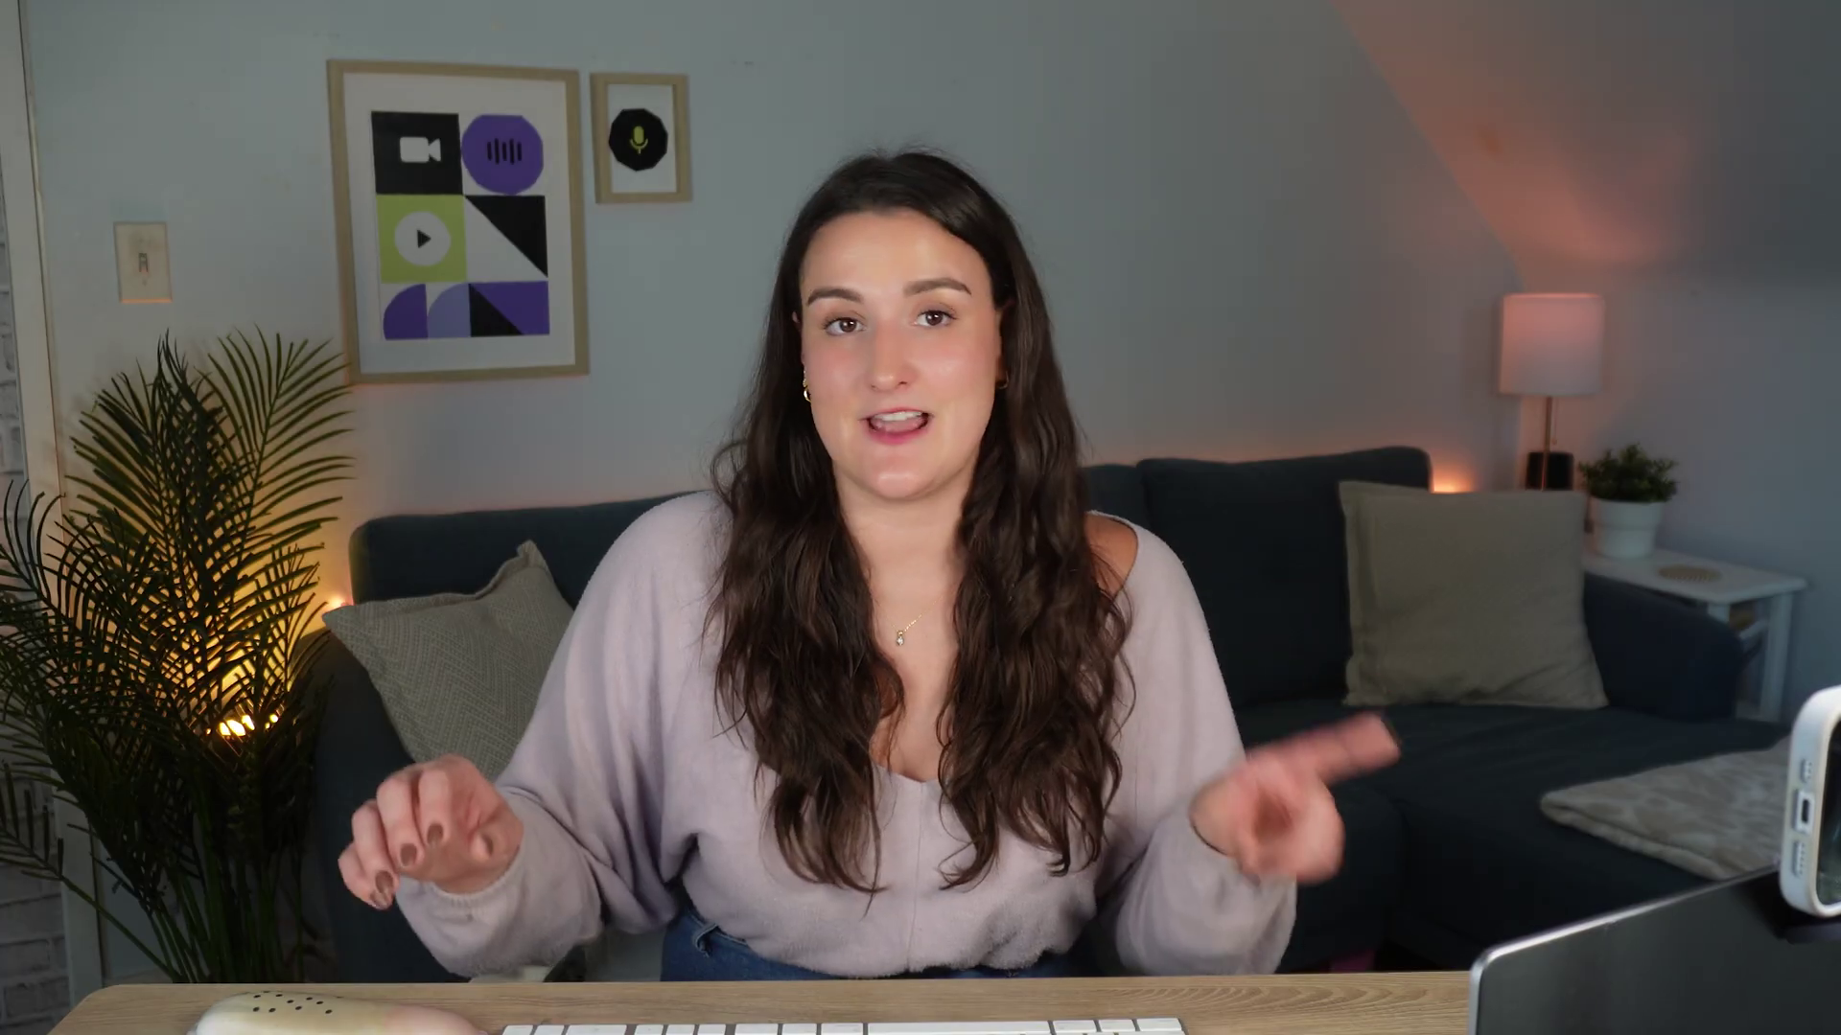
- Add an AI voice clip saying 'Whoops, I forgot to say this' before the paragraph
{"action": "left_click", "coordinate": [331, 412]}
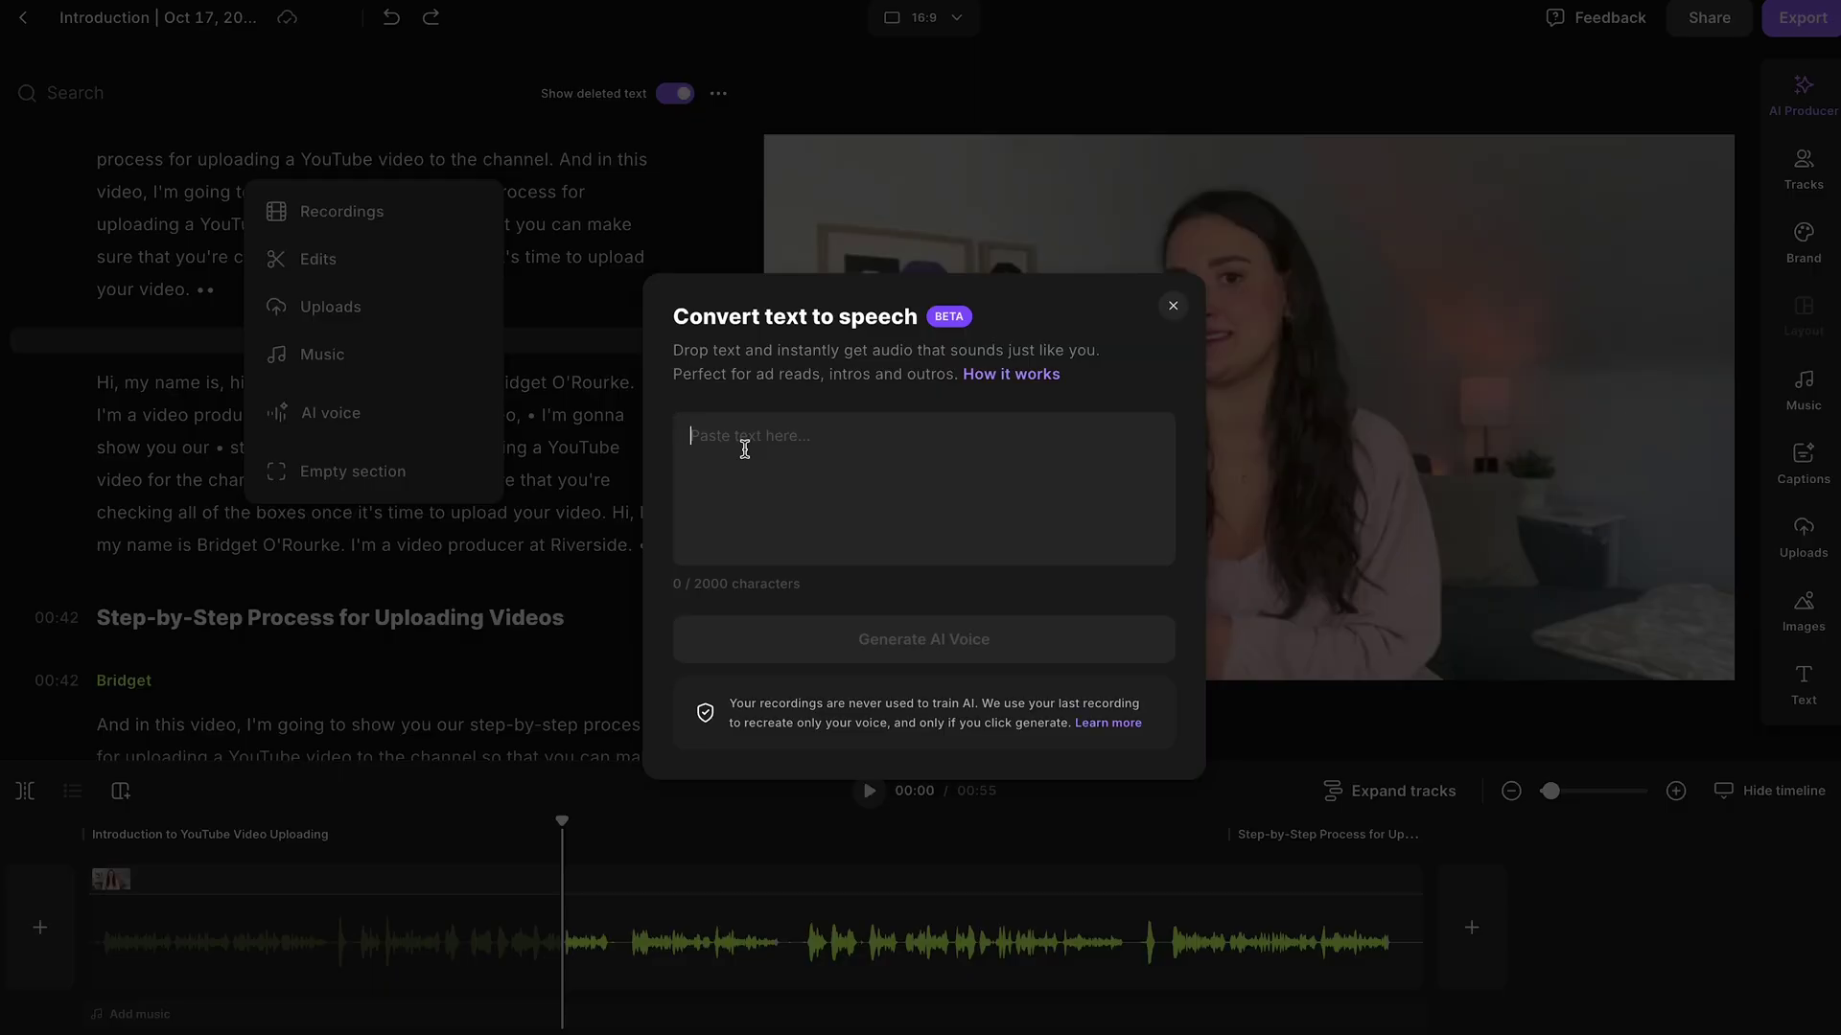
{"action": "left_click", "coordinate": [744, 448]}
{"action": "type", "text": "Woops i forgot to say this"}
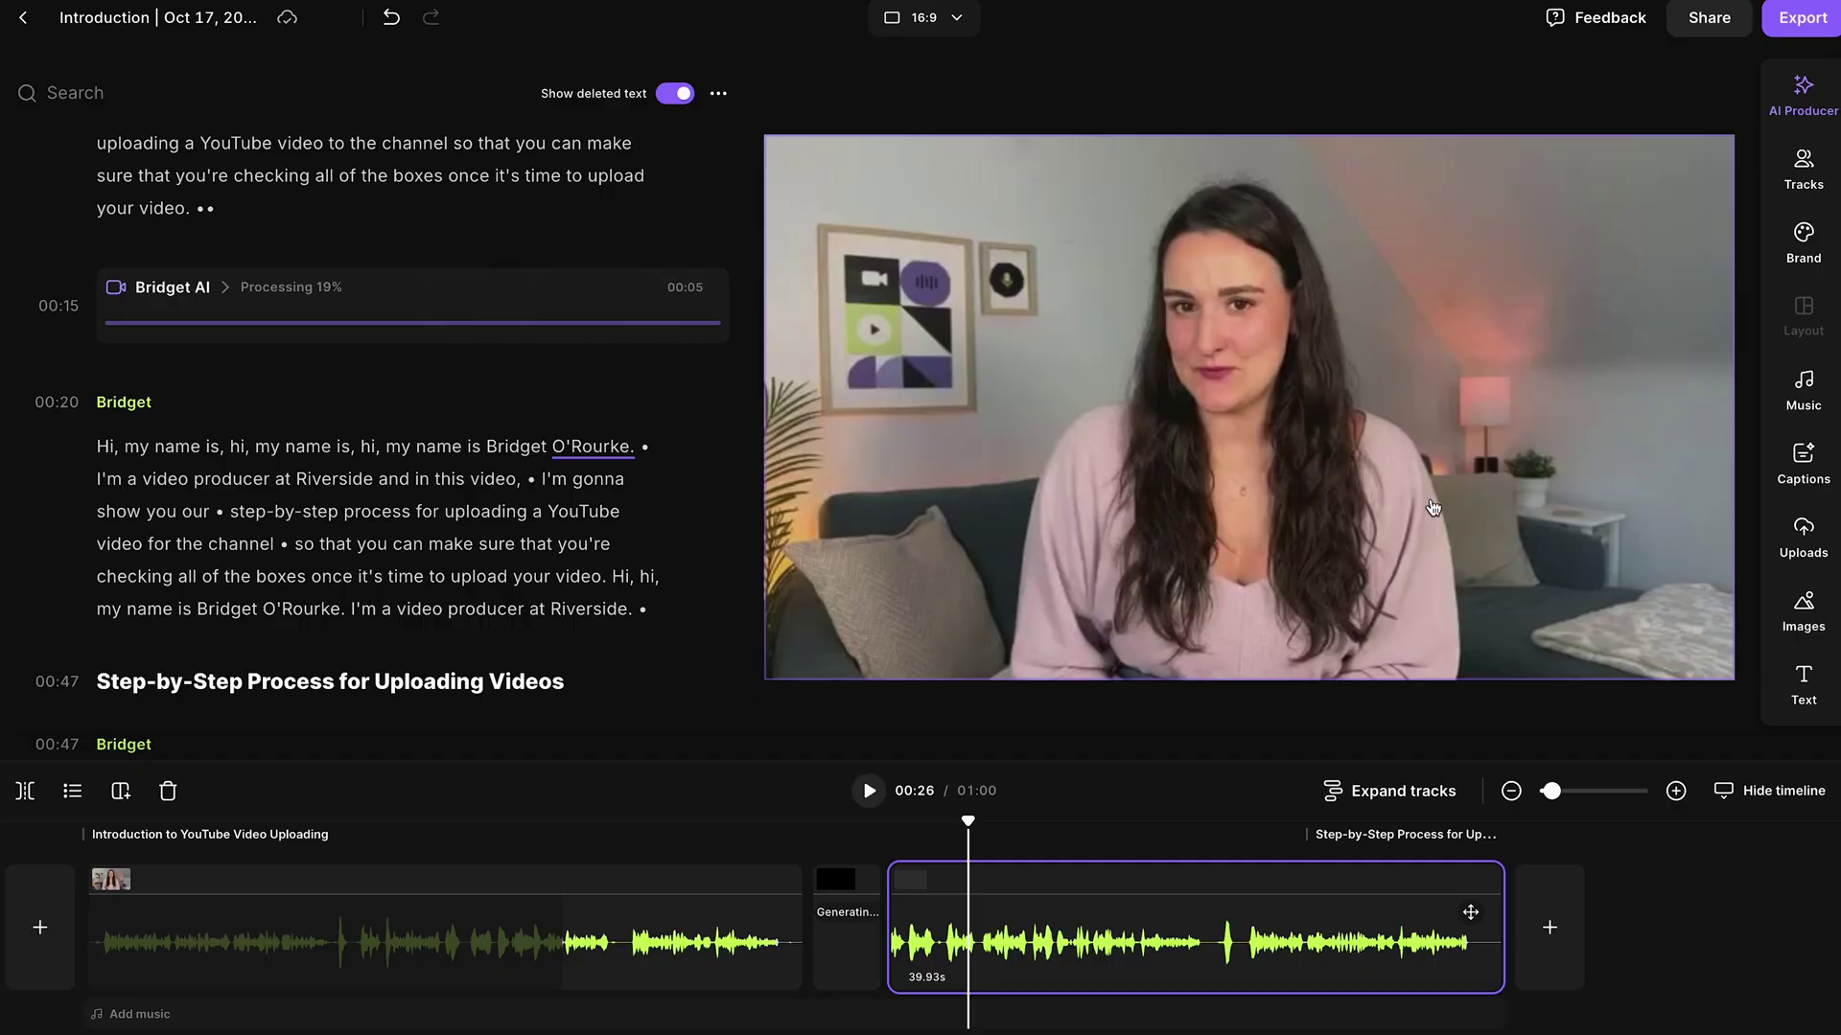
- Set the AI Producer pace to Balanced, removing 2 pauses totalling 4.7s
{"action": "left_click", "coordinate": [1821, 99]}
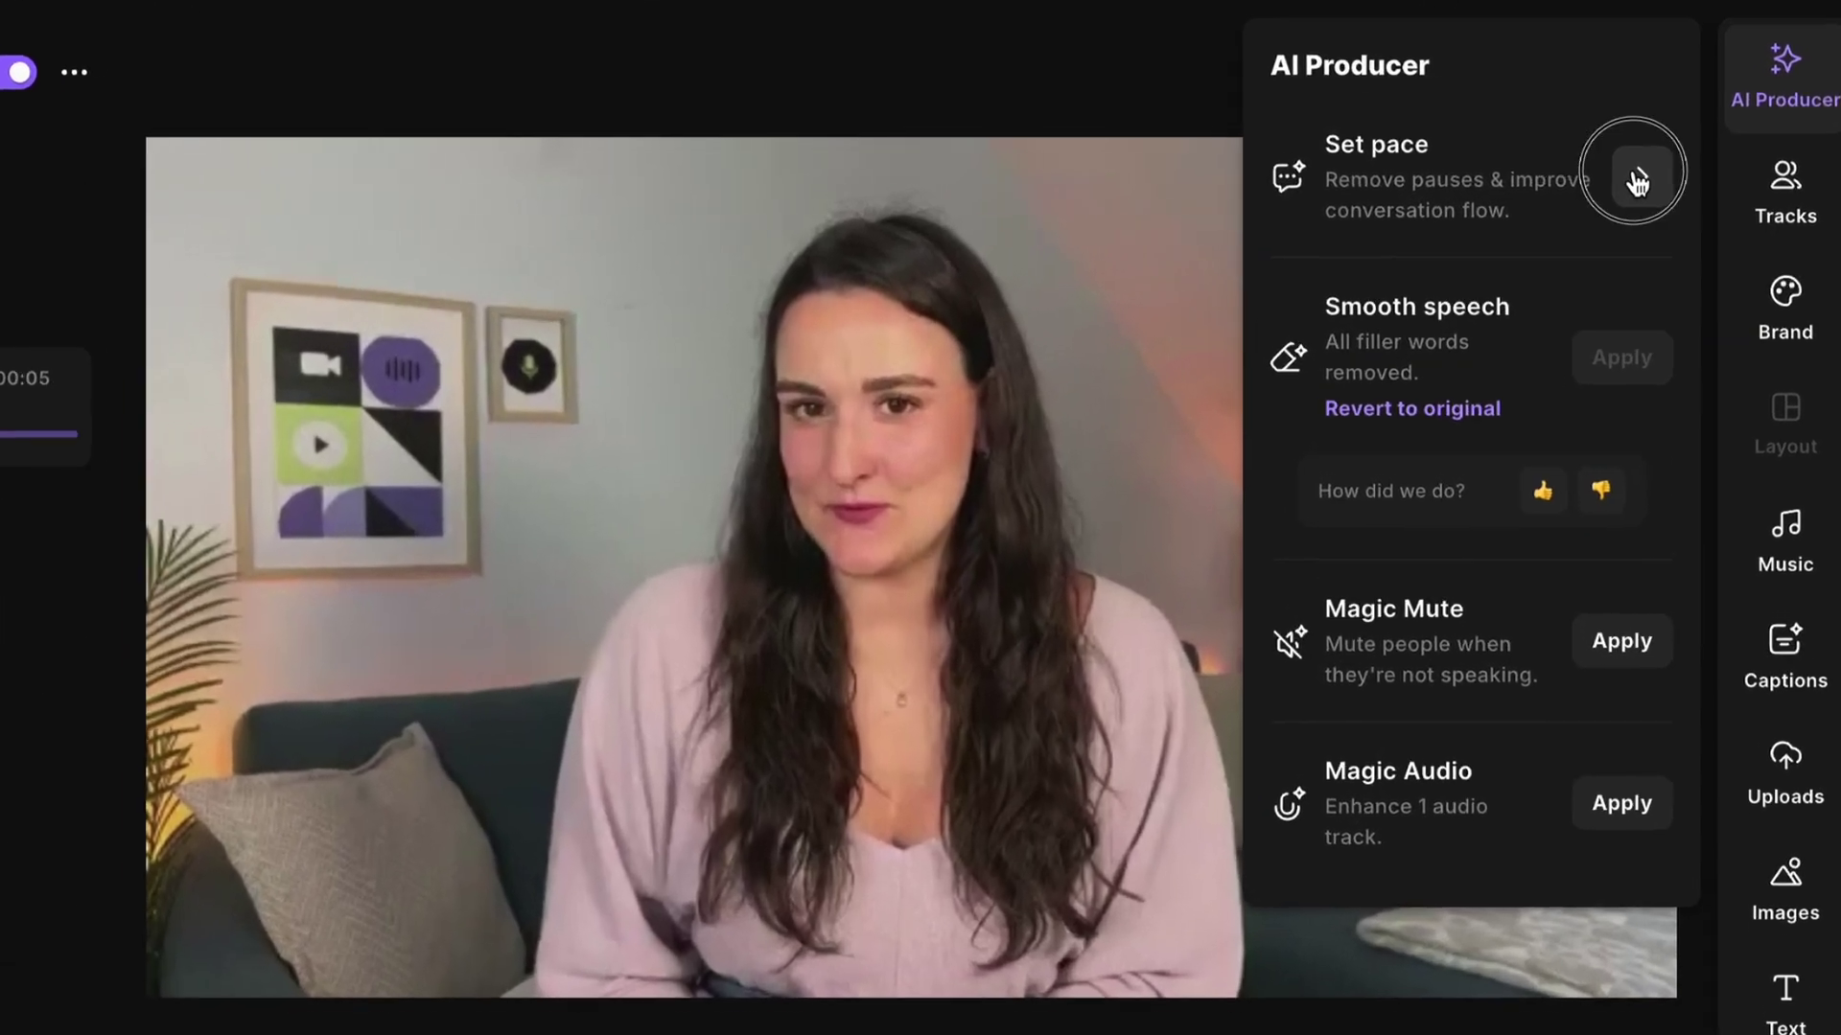
{"action": "left_click", "coordinate": [1710, 162]}
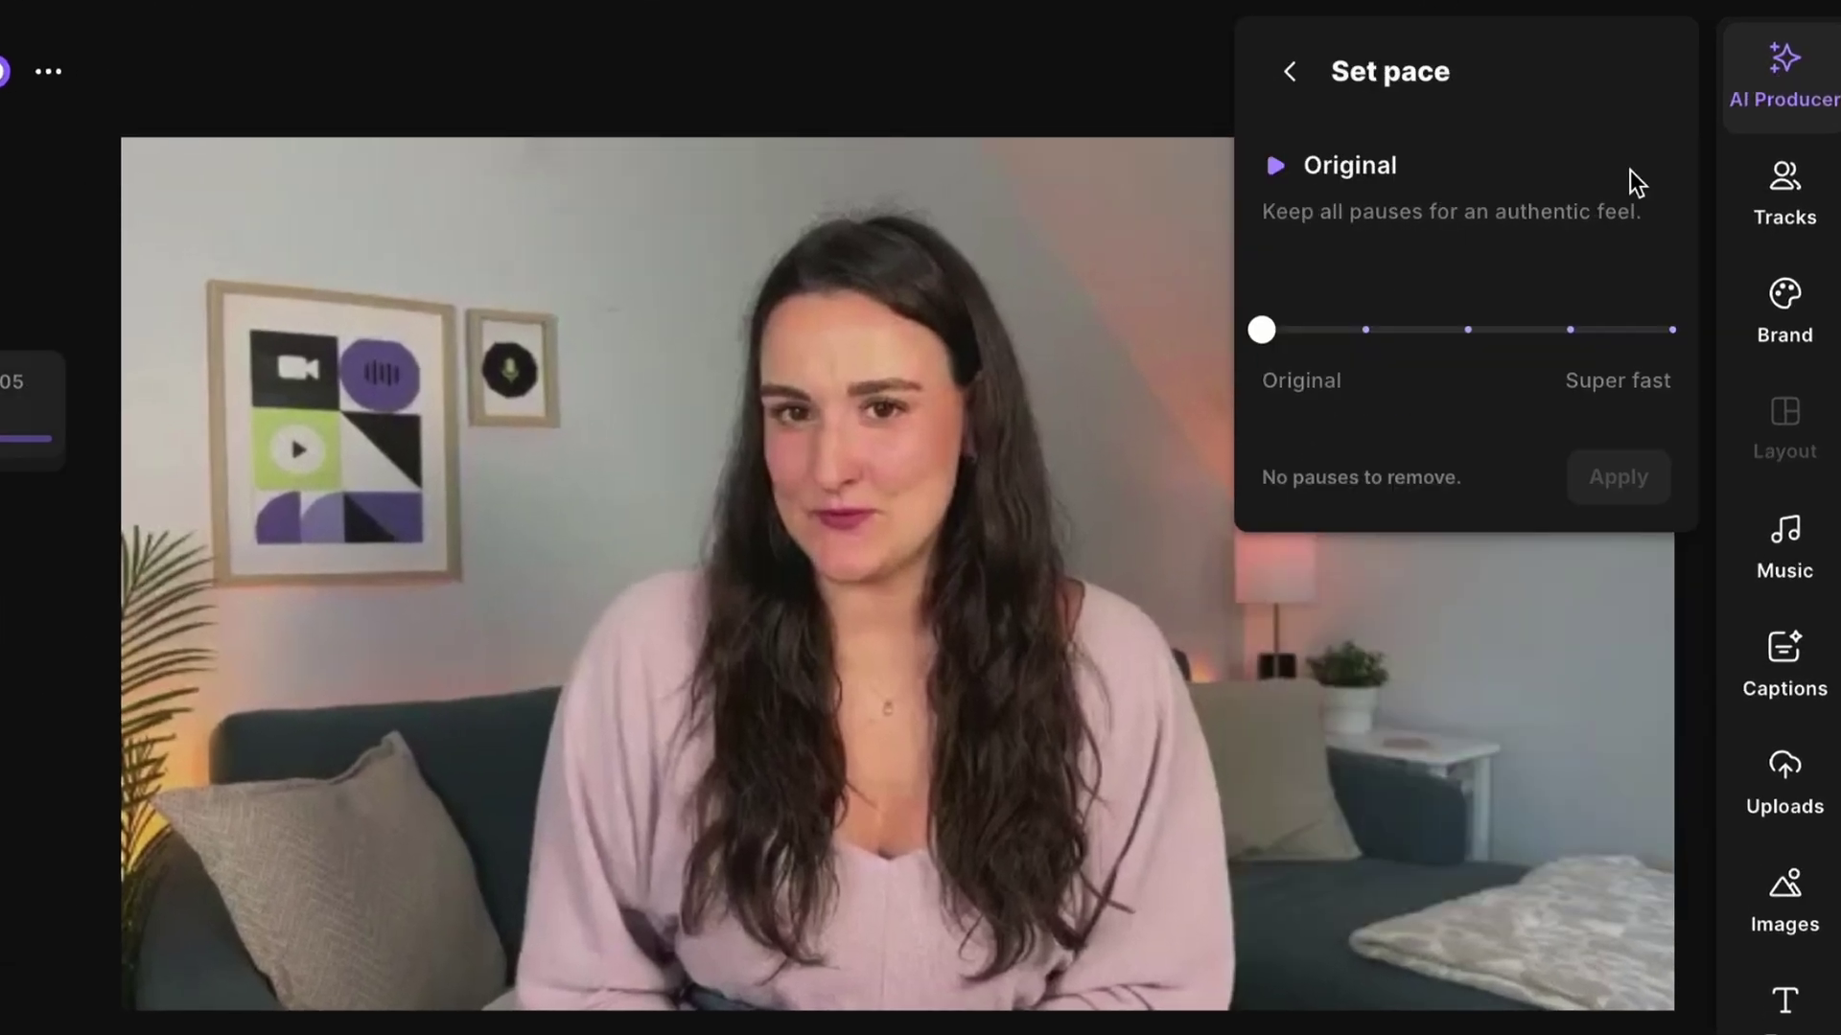
{"action": "mouse_move", "coordinate": [1273, 337]}
{"action": "left_click_drag", "start_coordinate": [1275, 347], "coordinate": [1461, 343]}
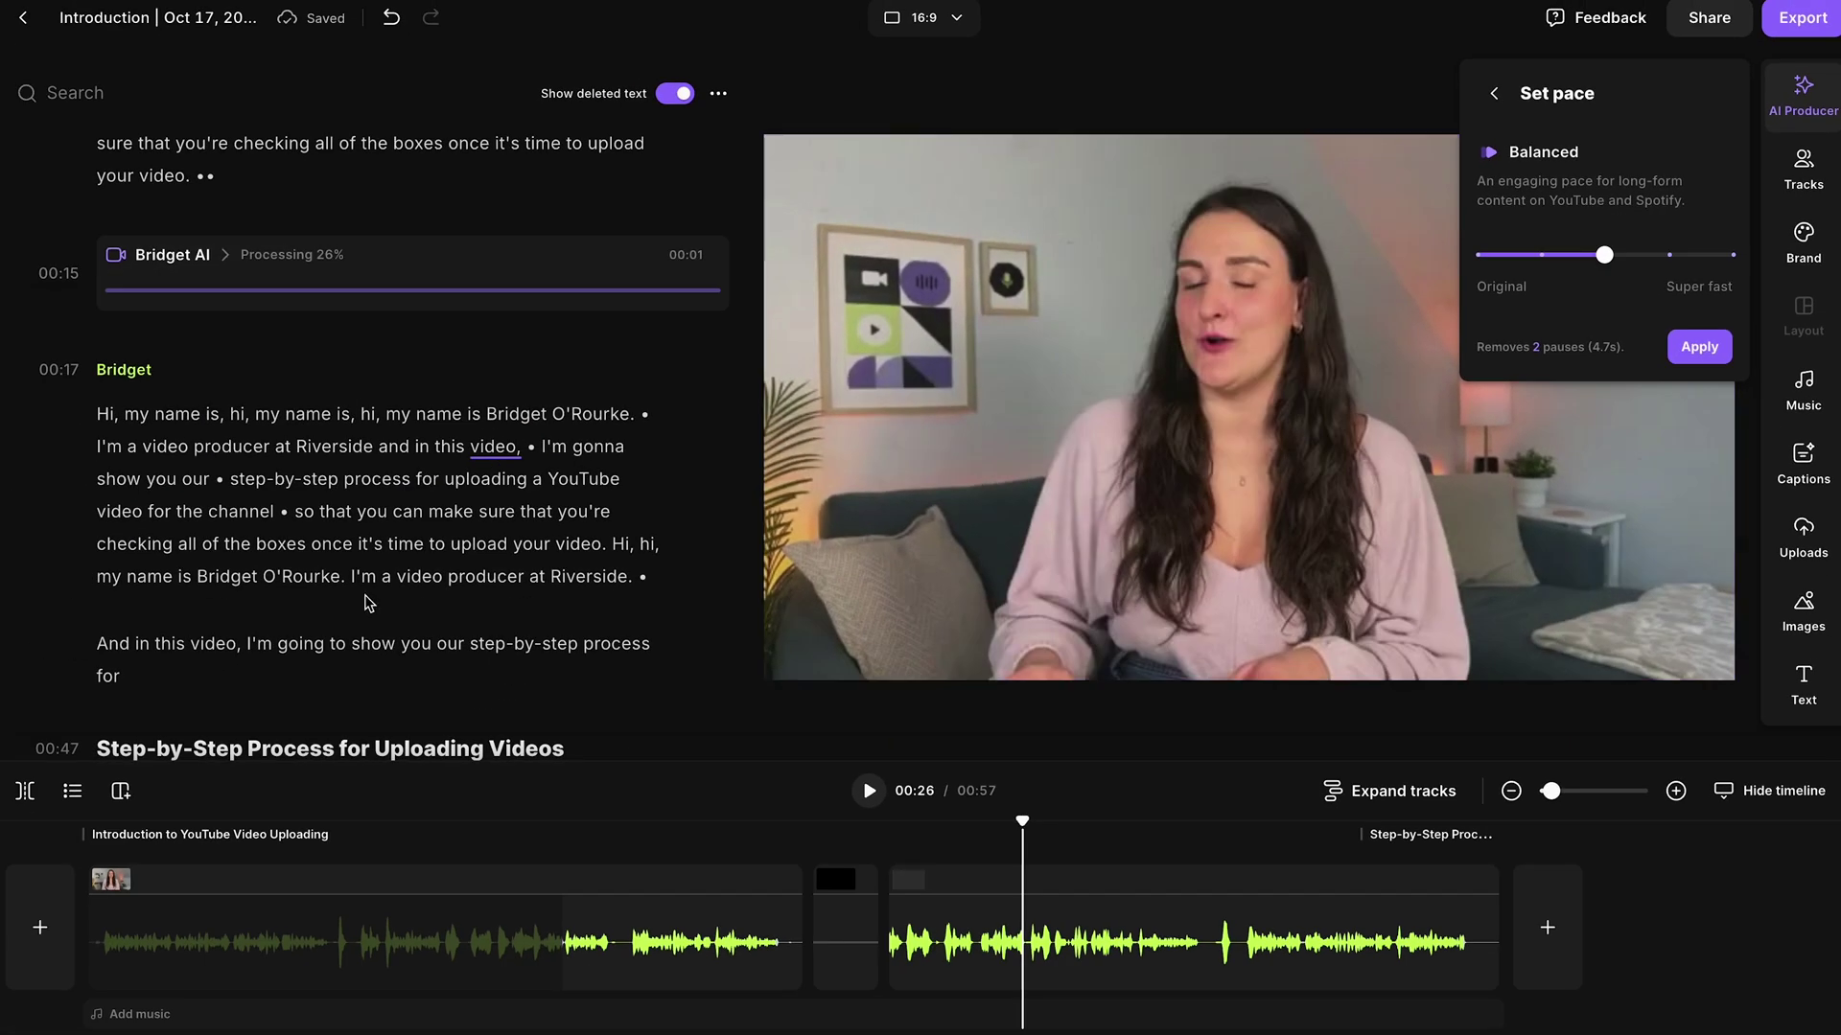
{"action": "mouse_move", "coordinate": [644, 577]}
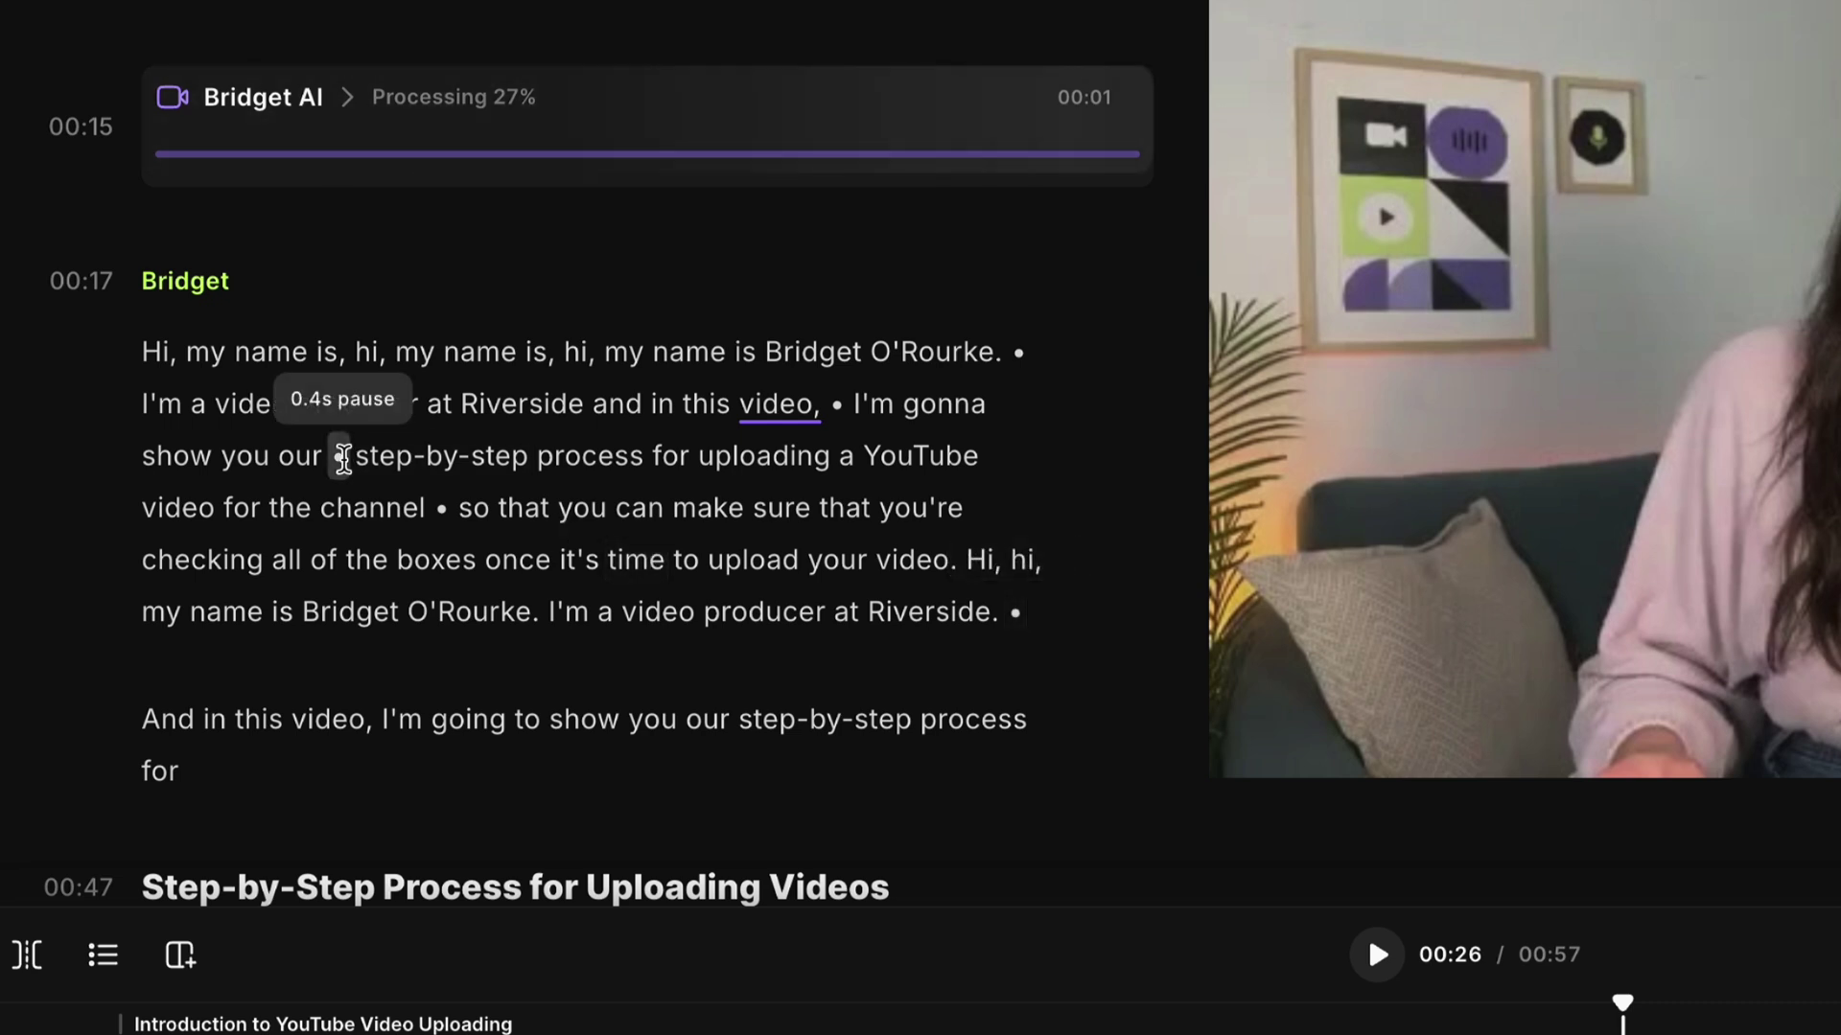
{"action": "scroll", "coordinate": [342, 459], "scroll_direction": "down", "scroll_amount": 5}
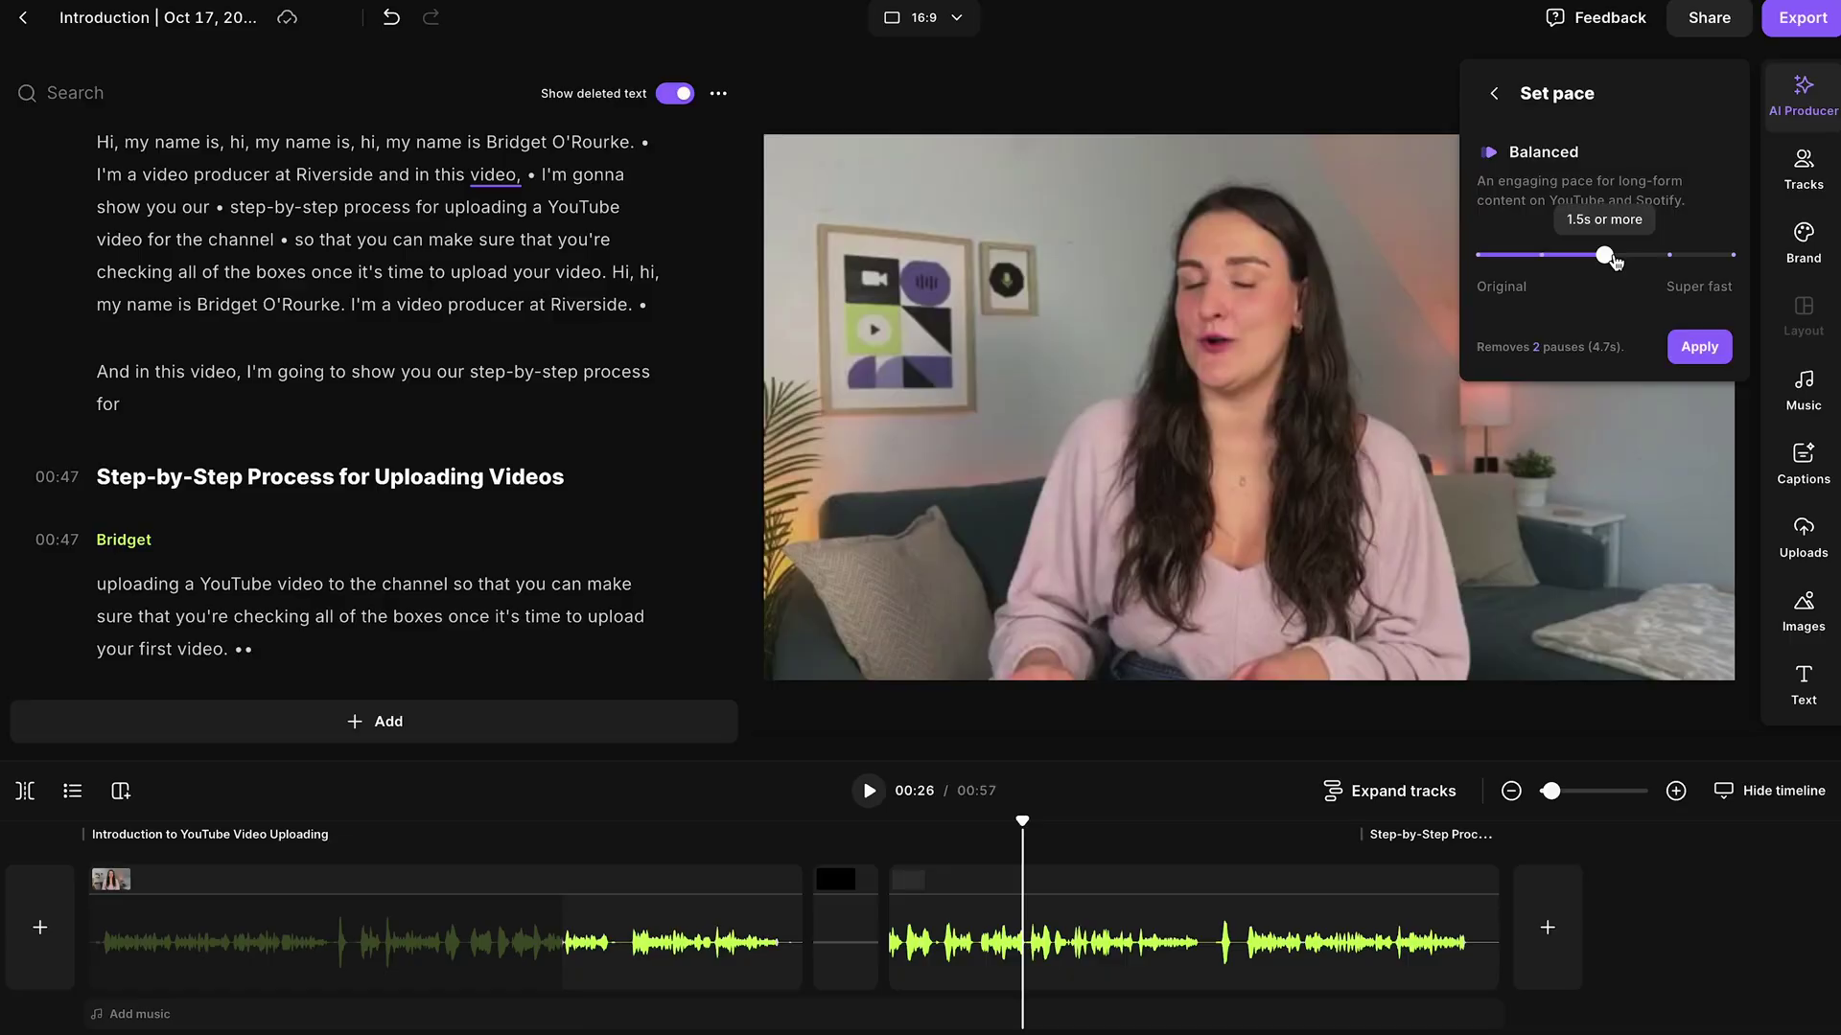
{"action": "left_click", "coordinate": [1498, 96]}
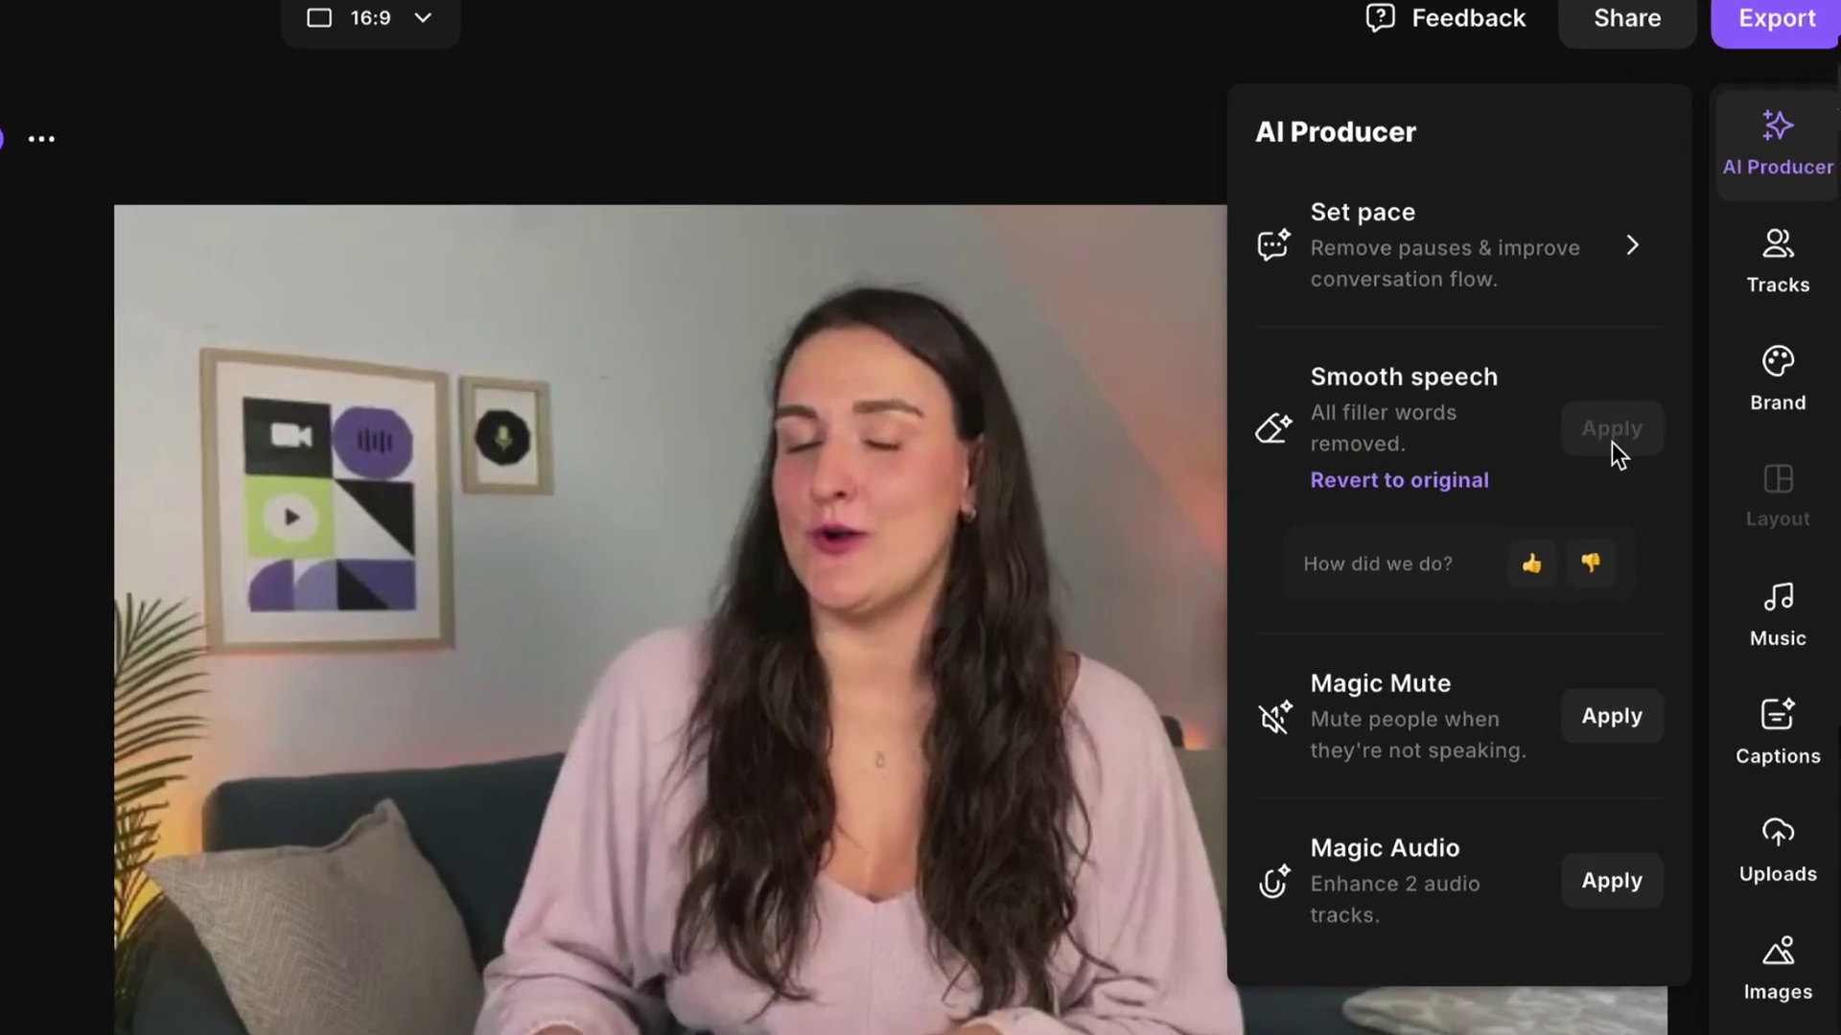
{"action": "mouse_move", "coordinate": [1615, 453]}
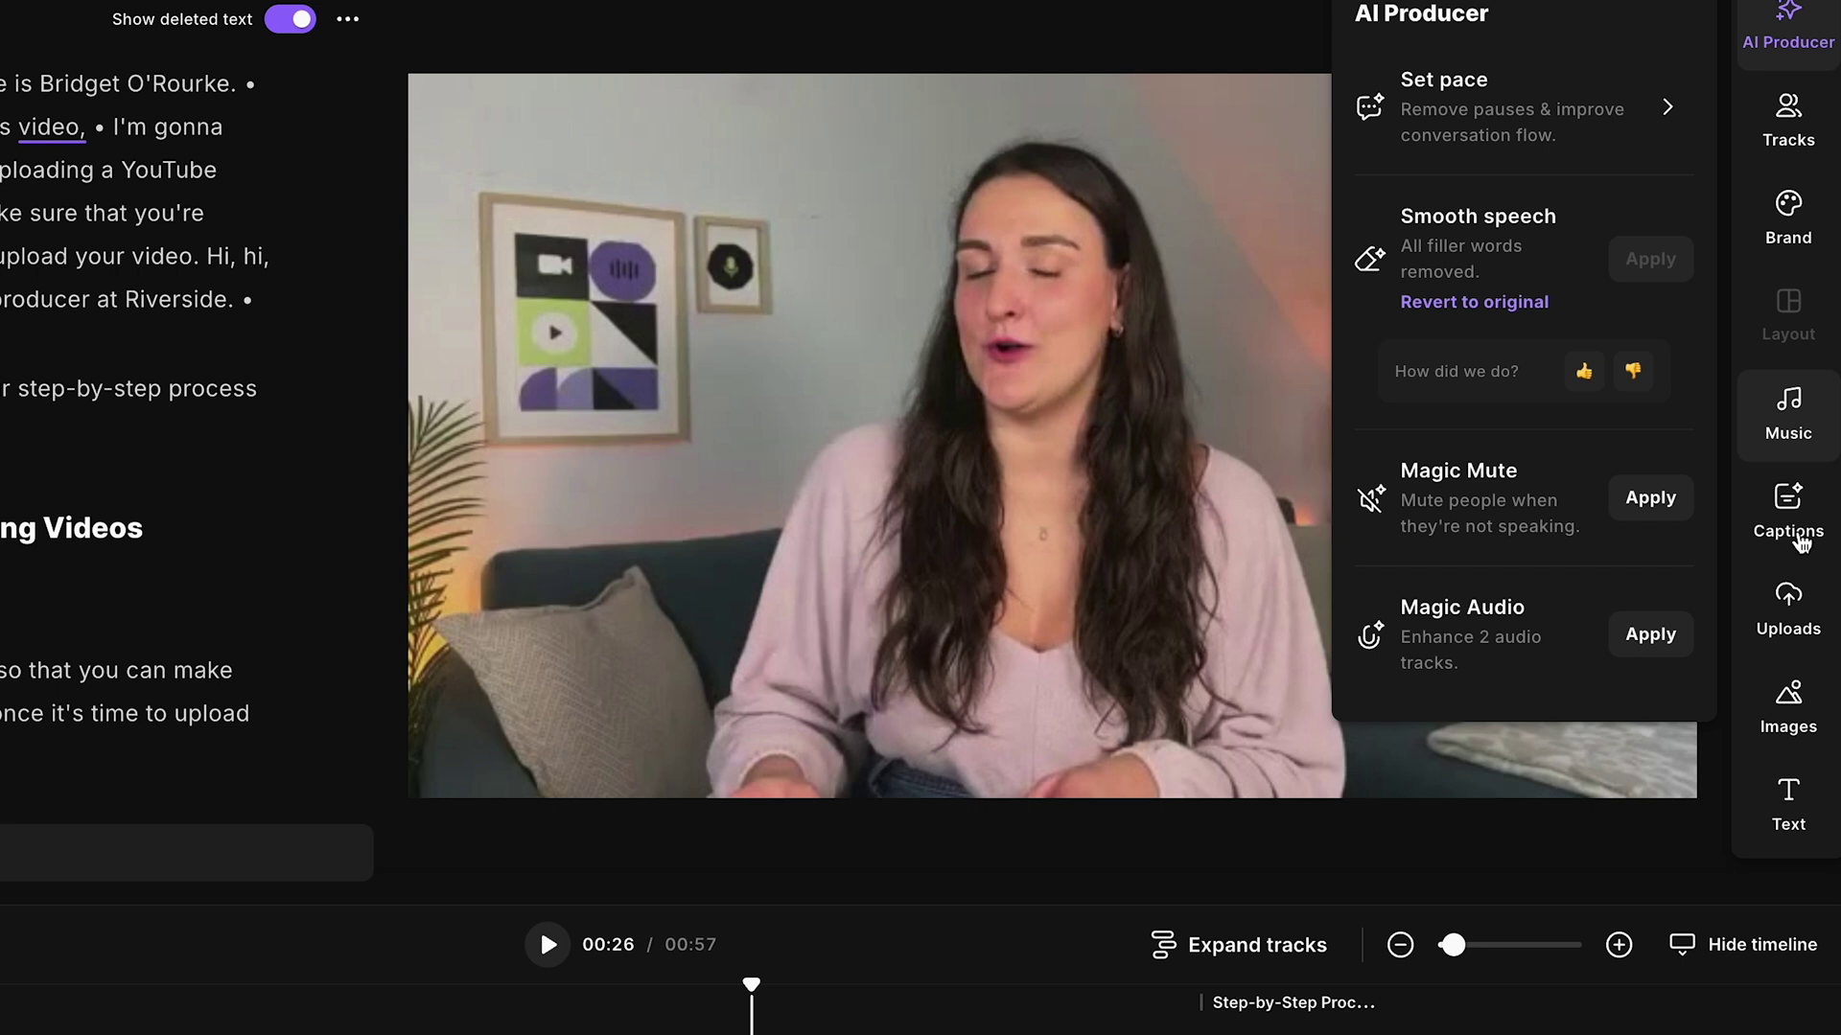
{"action": "left_click", "coordinate": [1798, 545]}
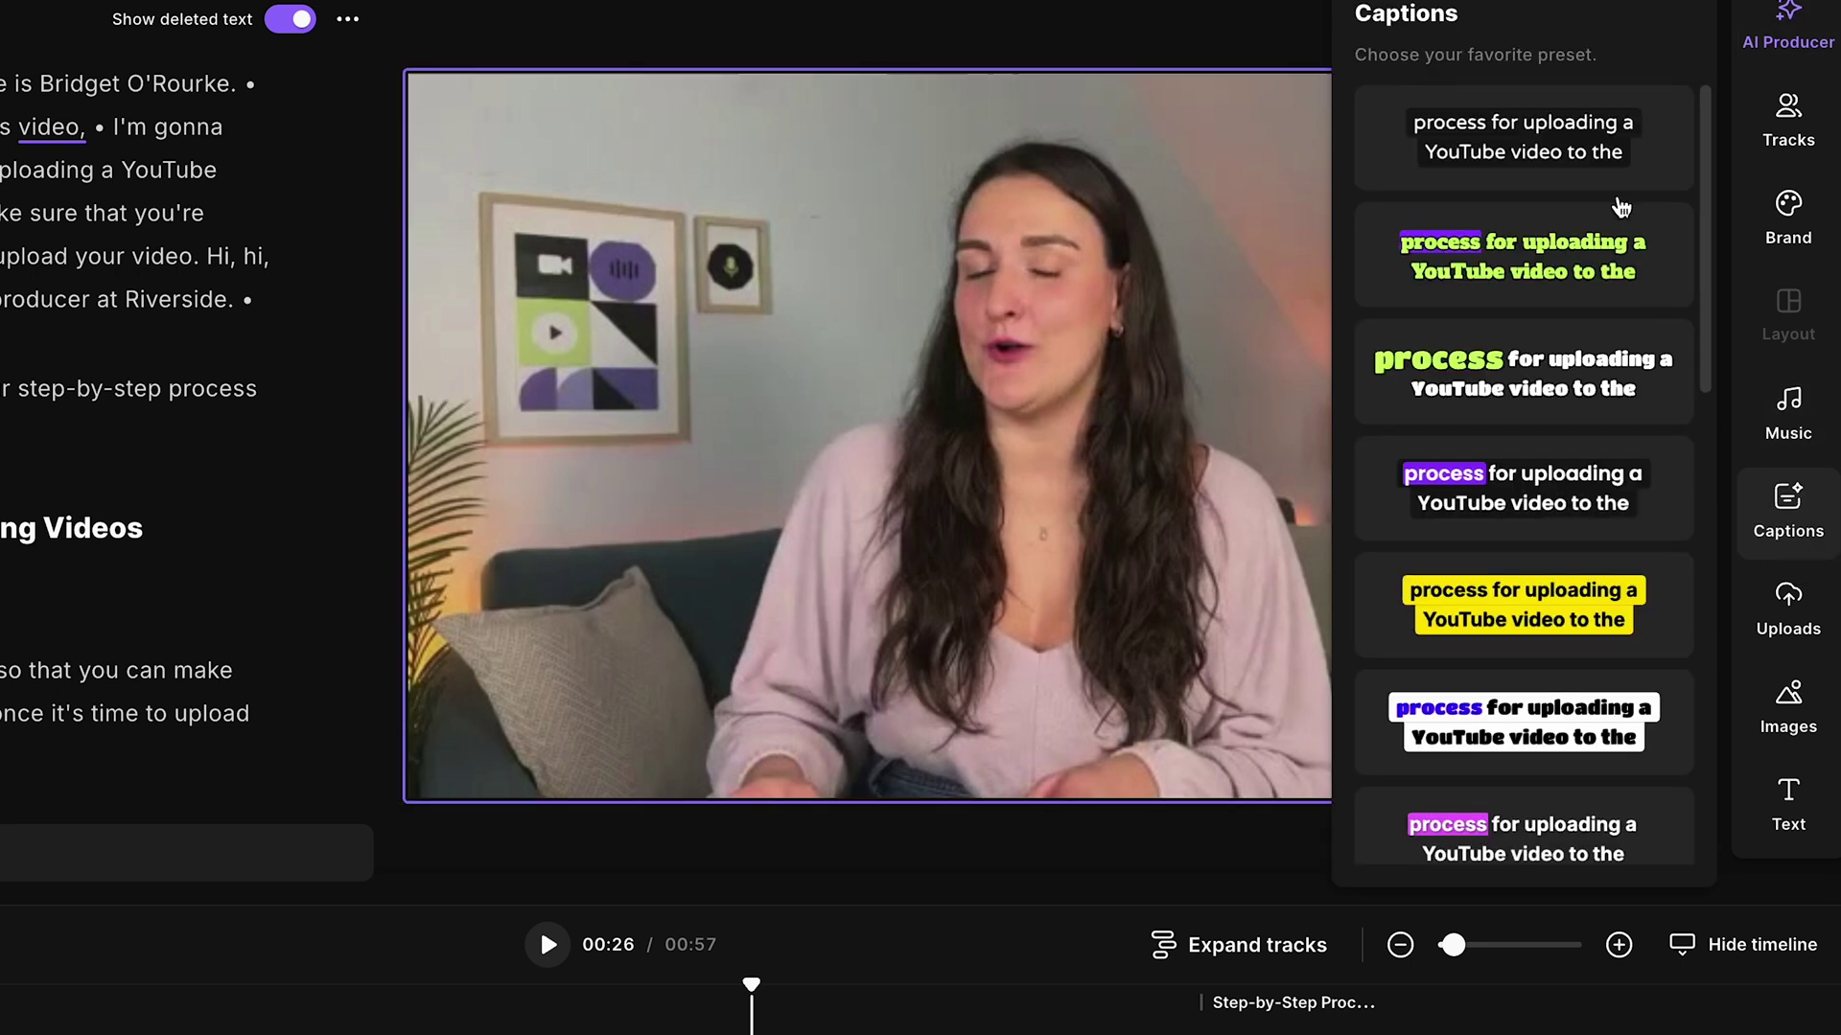
- Apply the plain white caption preset on one line at size M and choose its animation
{"action": "left_click", "coordinate": [1579, 142]}
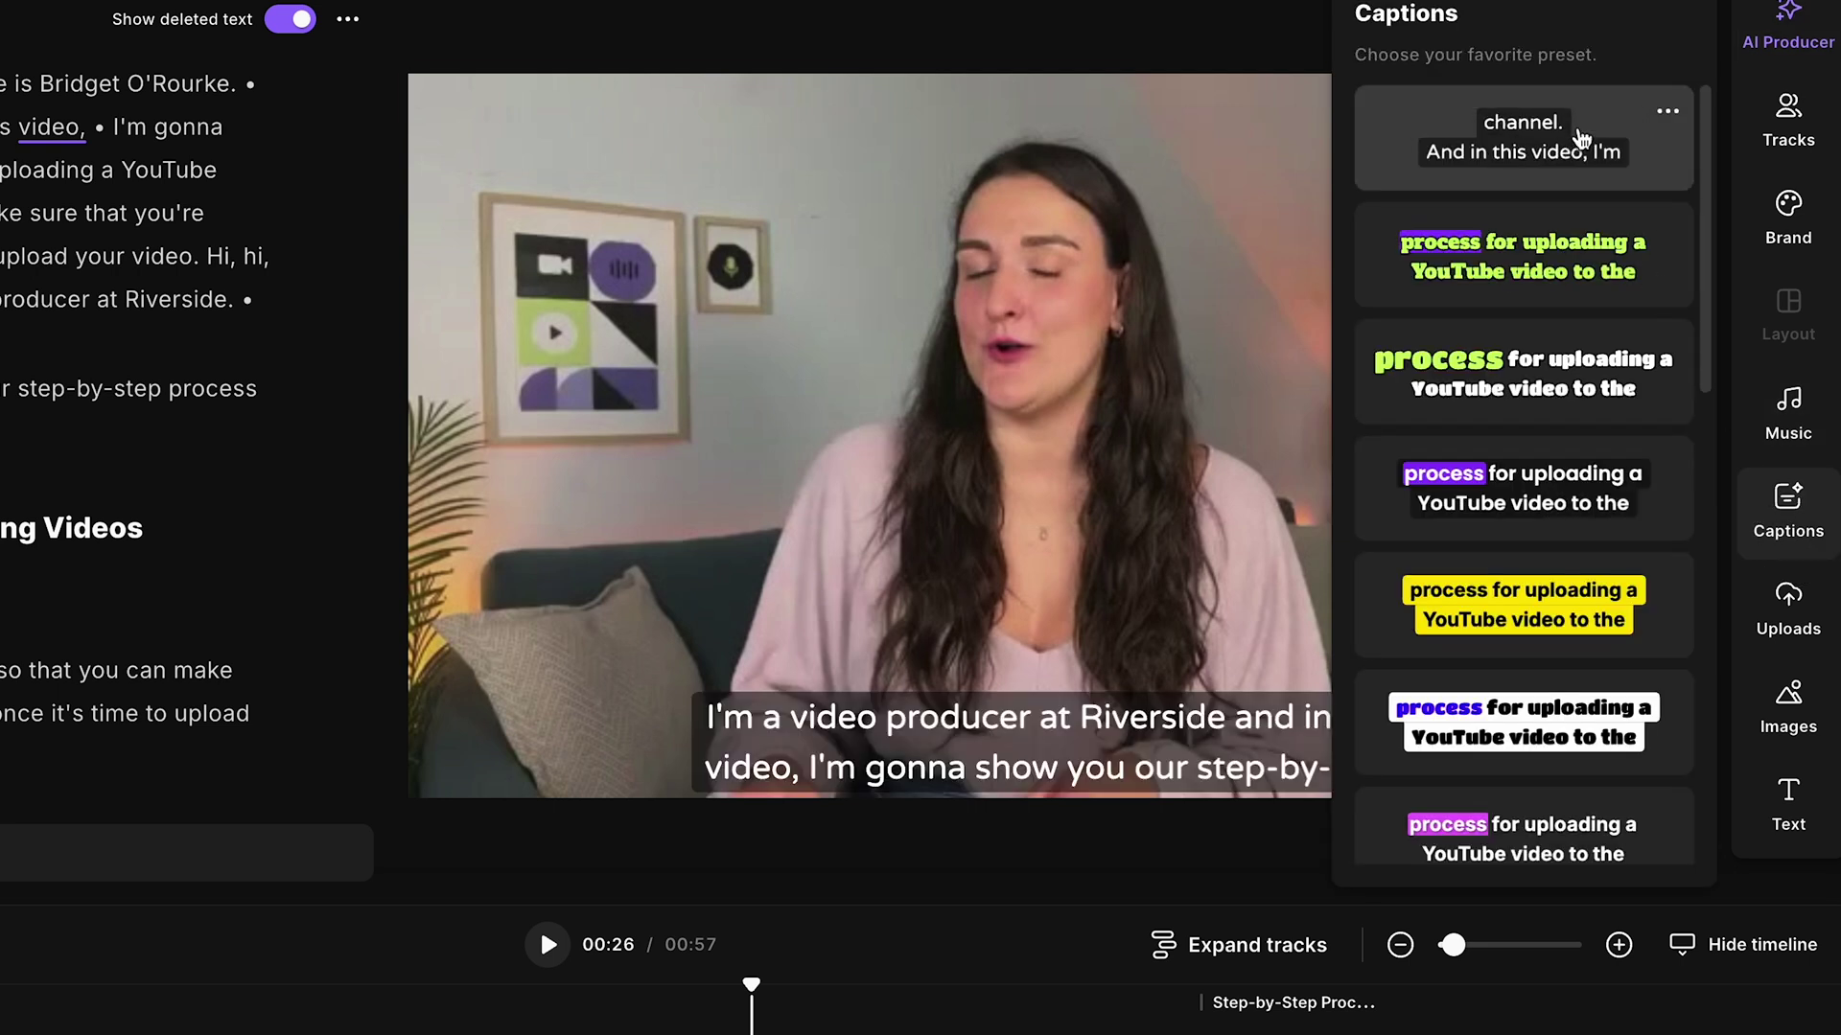
{"action": "left_click", "coordinate": [1580, 141]}
{"action": "left_click", "coordinate": [1175, 649]}
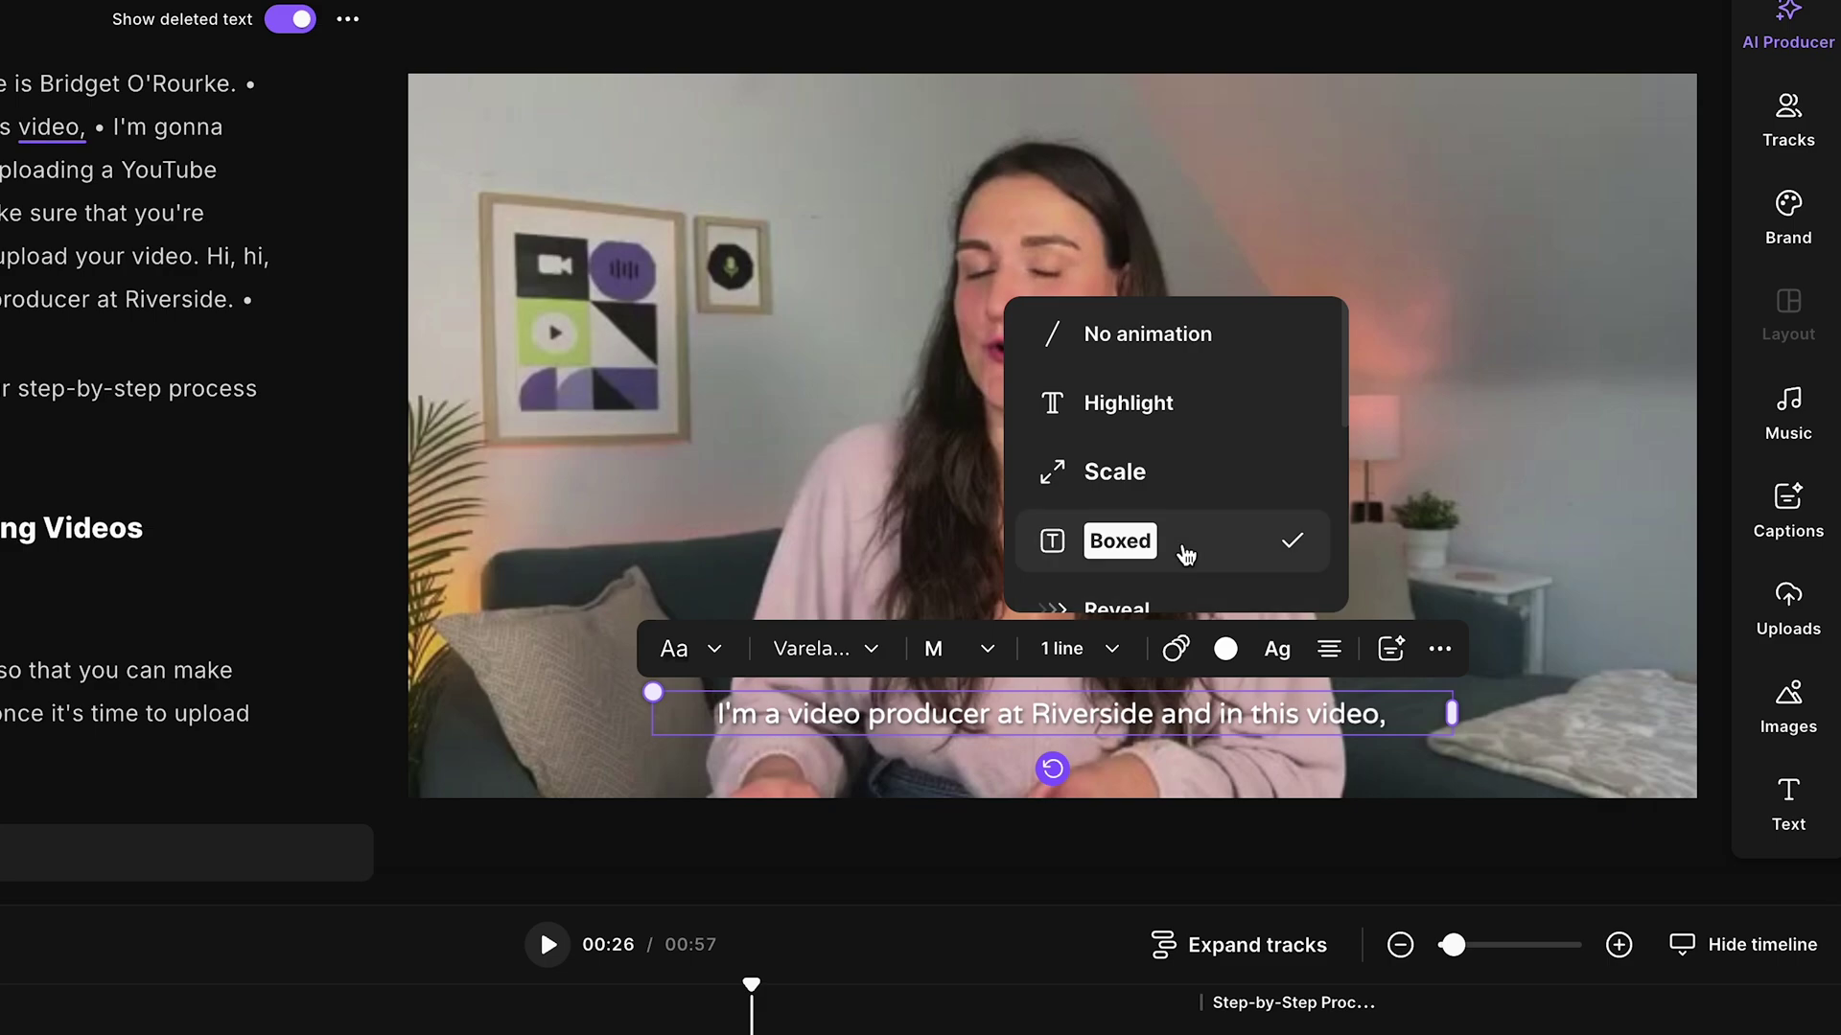
{"action": "left_click", "coordinate": [1188, 414]}
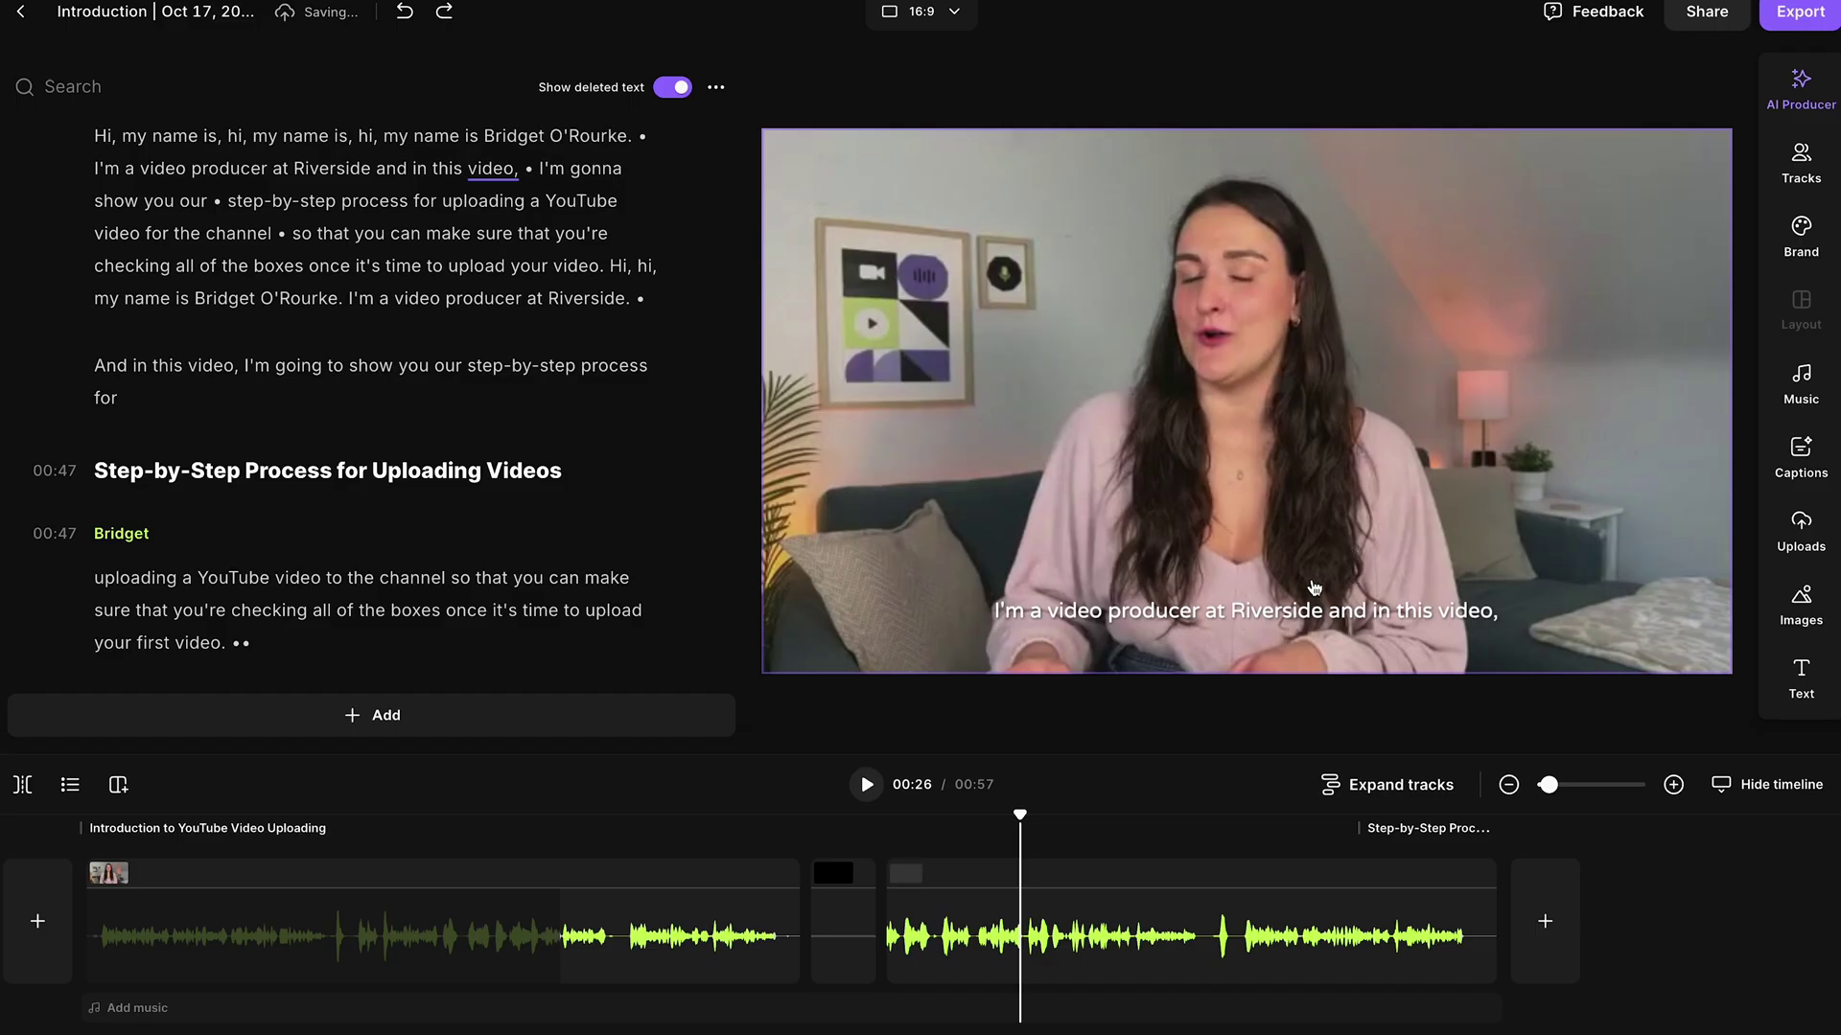
{"action": "double_click", "coordinate": [451, 298]}
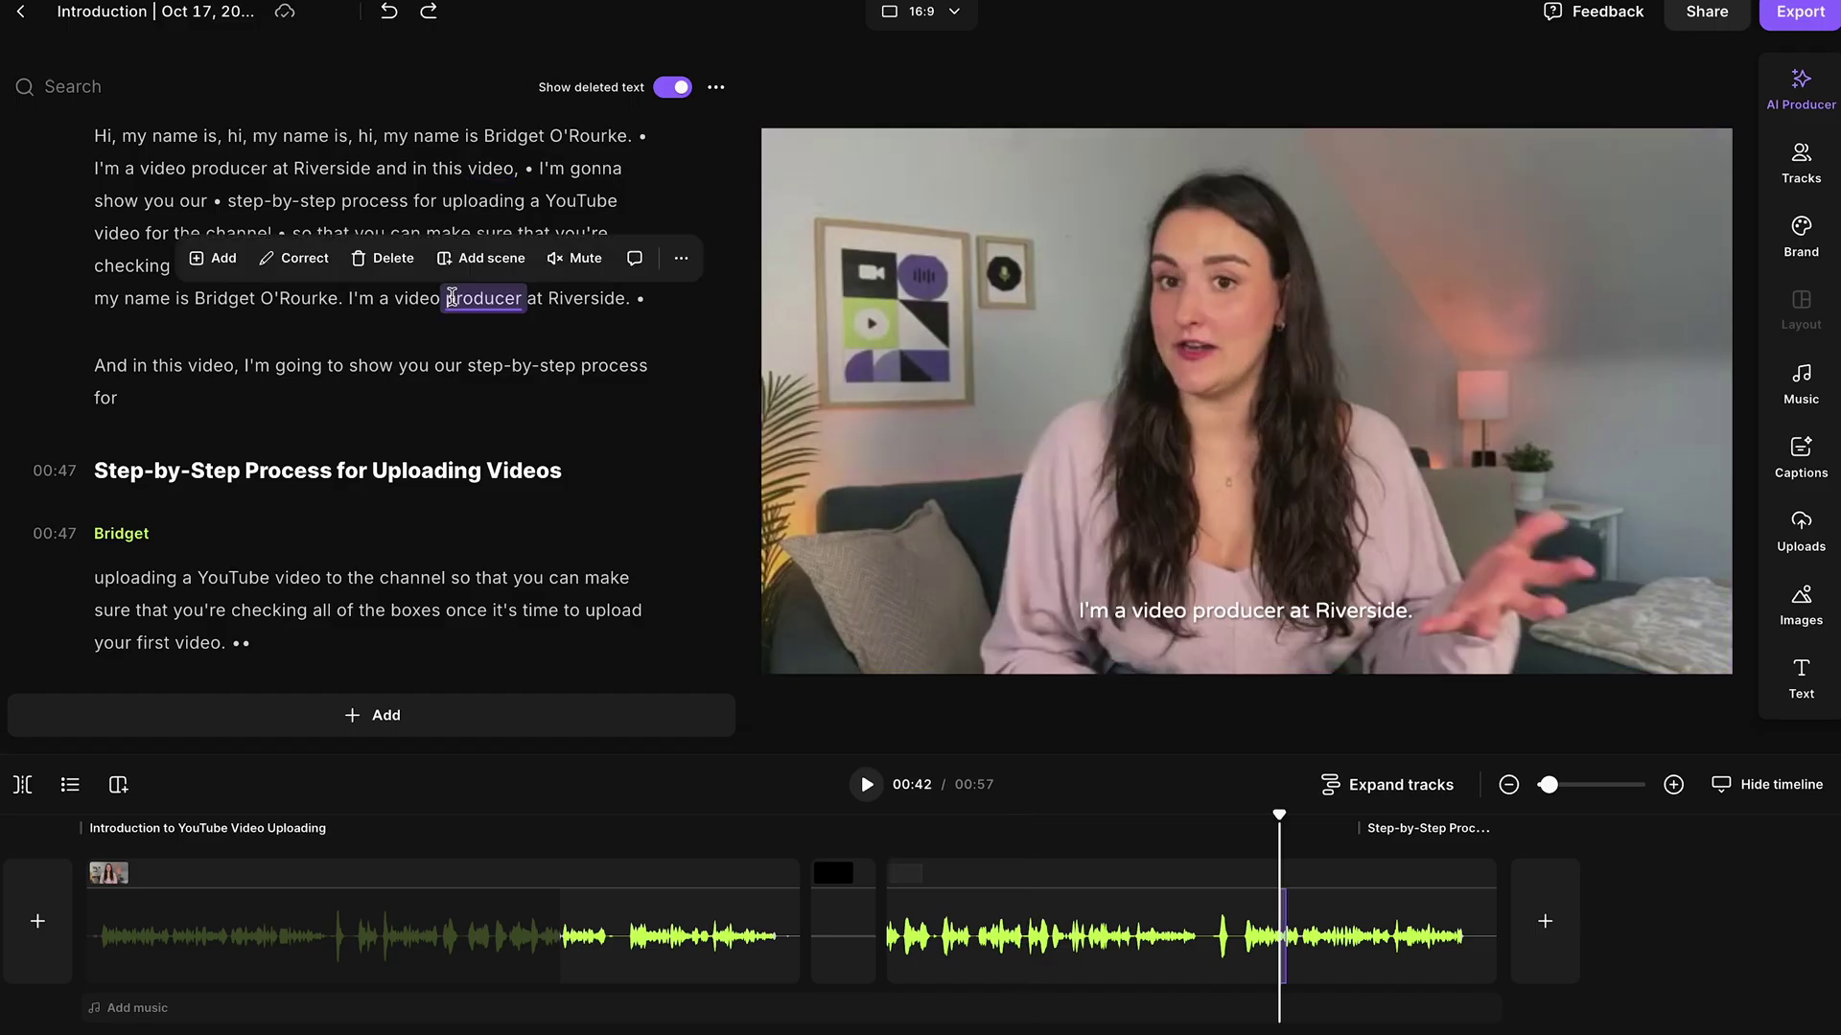